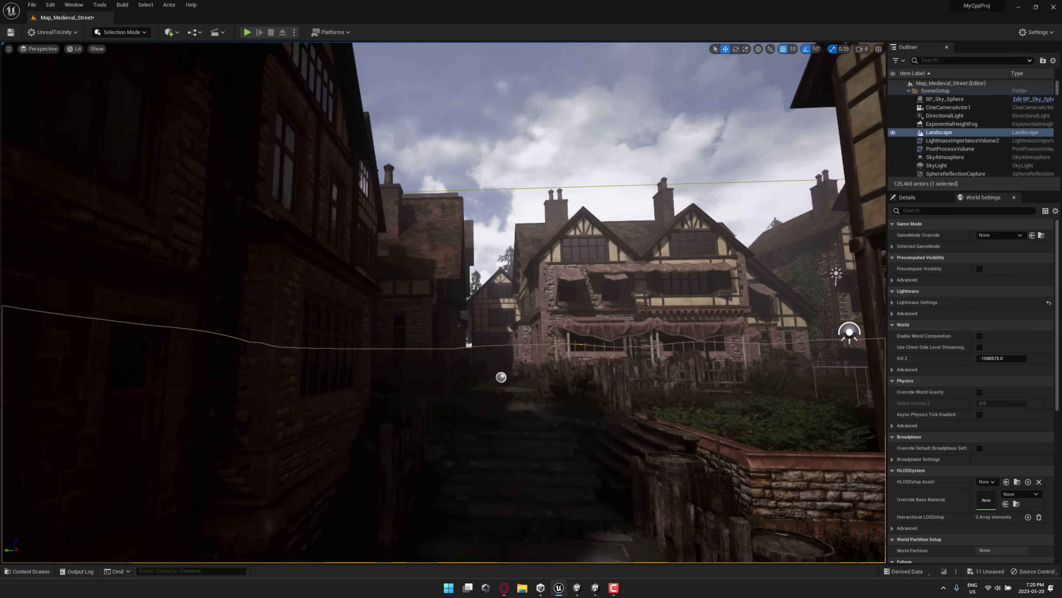
# - Switch to the Unity project and compare its Map_Medieval_Street scene with the original level in Unreal Editor
pyautogui.click(596, 588)
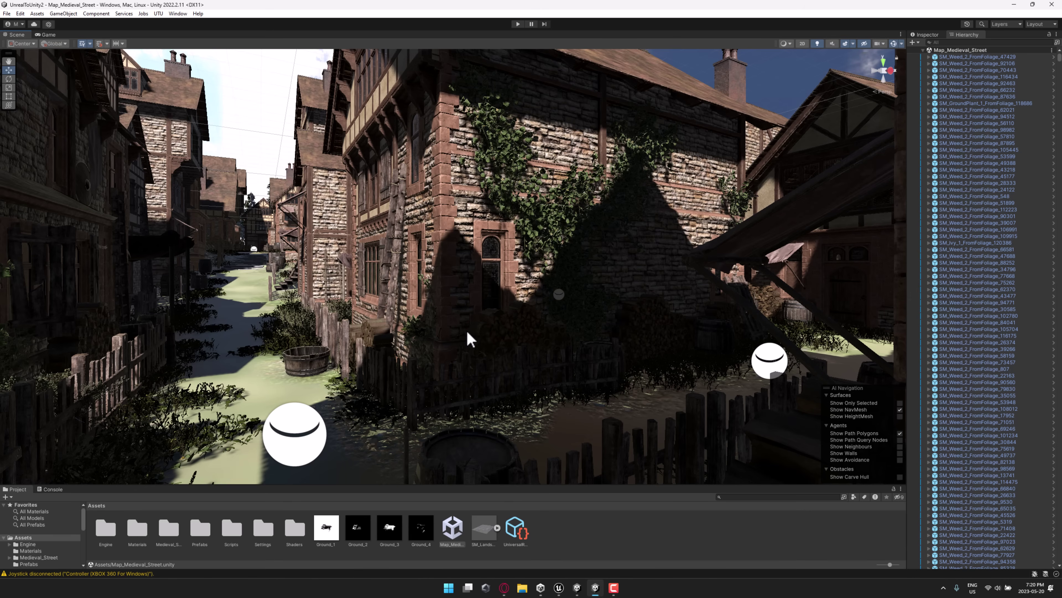
pyautogui.moveTo(456, 330); pyautogui.dragTo(836, 387, button='right')
pyautogui.press('w')
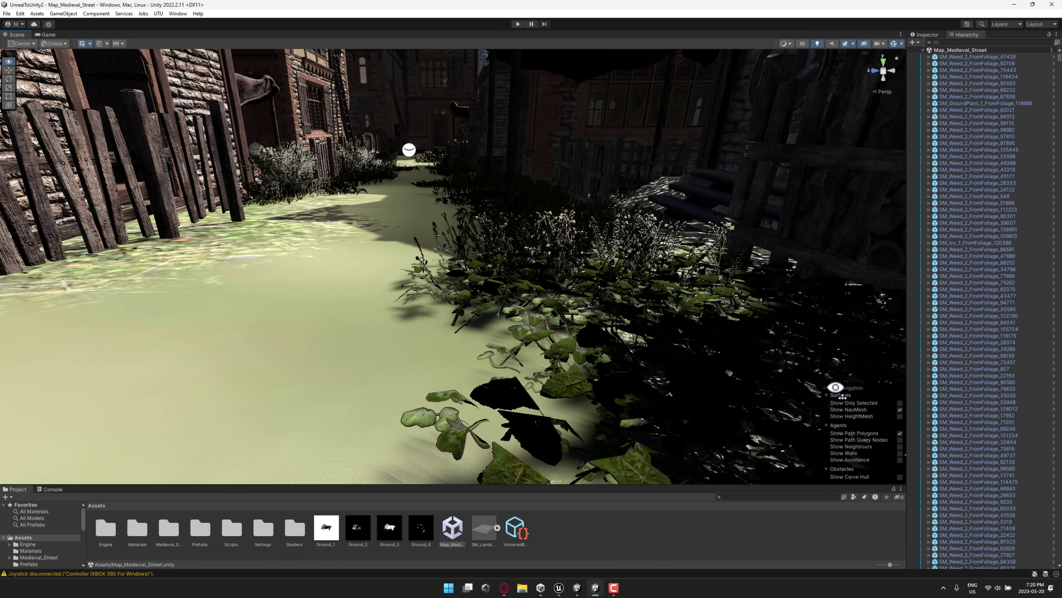
pyautogui.click(559, 588)
pyautogui.moveTo(449, 421); pyautogui.dragTo(457, 397, button='right')
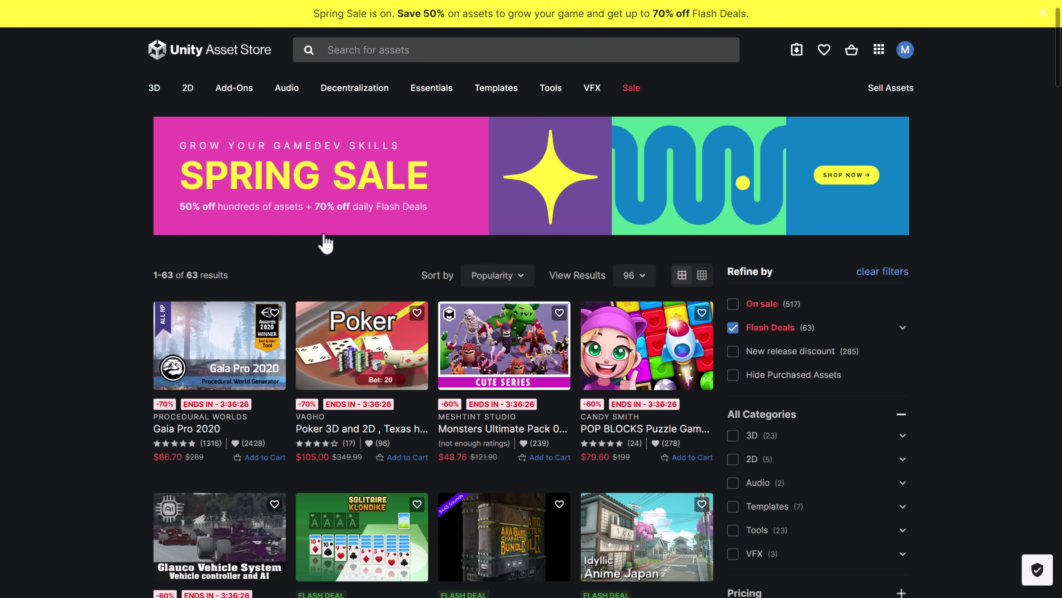
# - Find Exporter for Unreal to Unity 2023 among the Unity Asset Store flash deals and review its product page
pyautogui.scroll(-6, 329, 234)
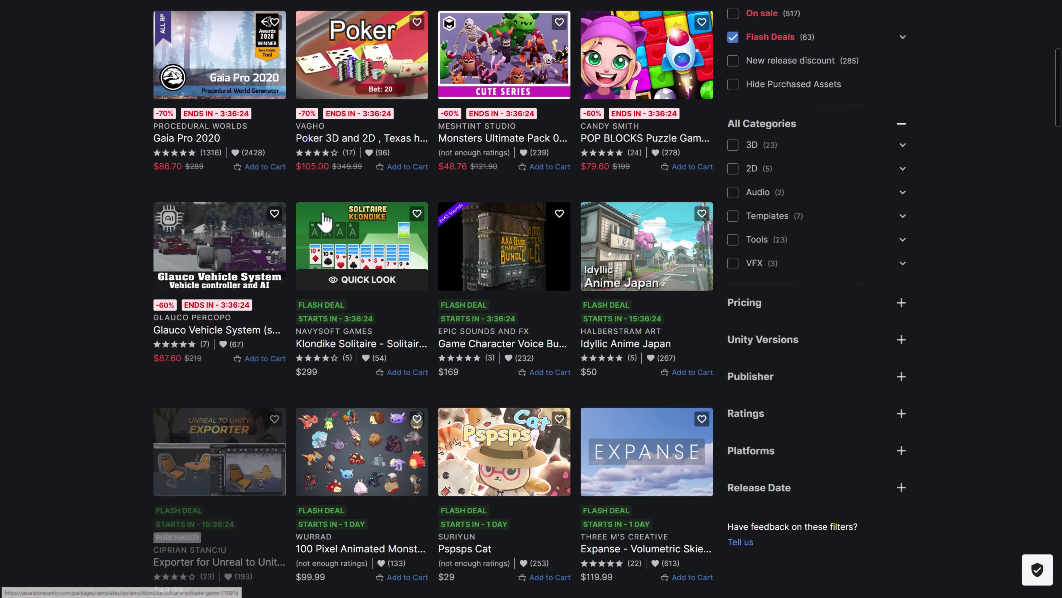
pyautogui.scroll(-3, 326, 219)
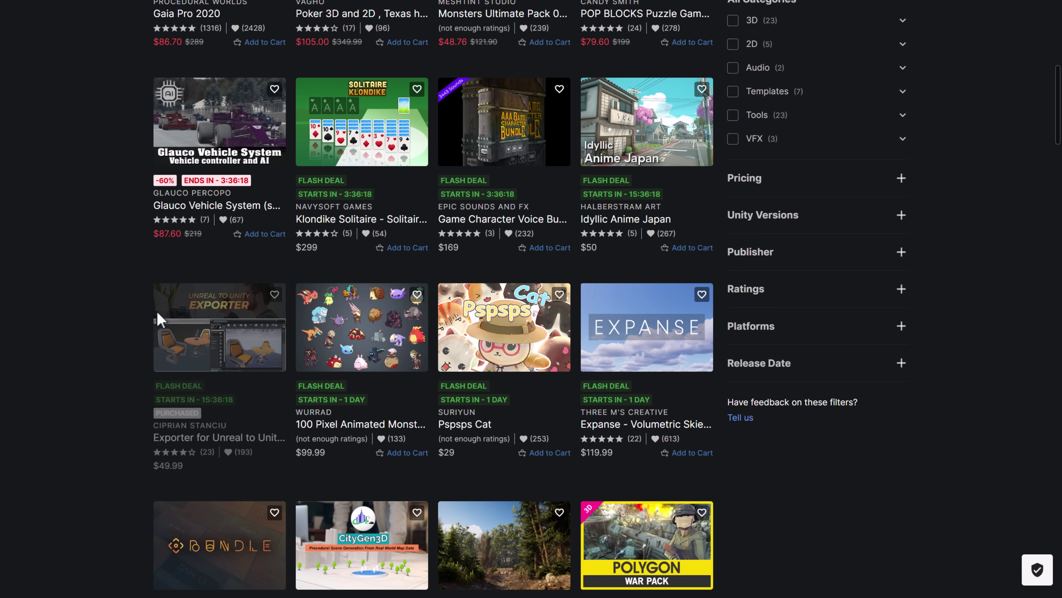
pyautogui.click(230, 310)
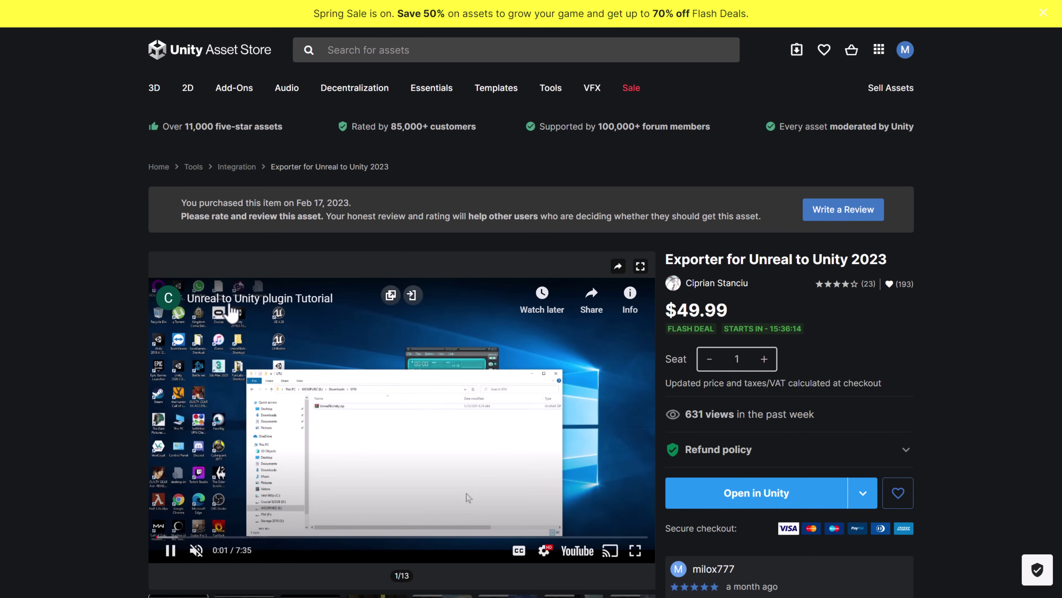
pyautogui.scroll(-2, 832, 343)
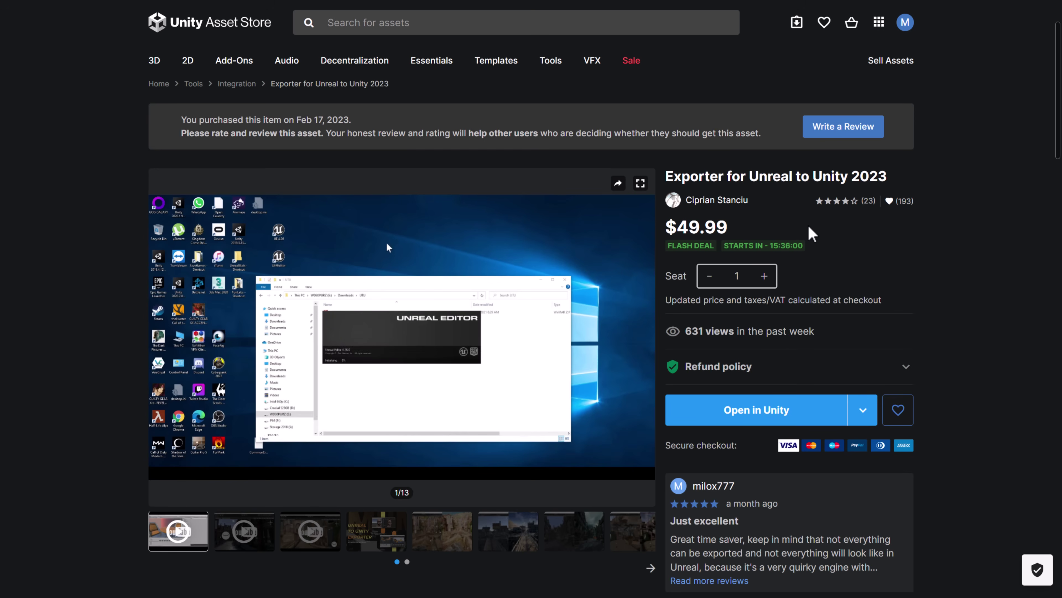
pyautogui.scroll(-1, 886, 231)
# - Review the GameFromScratch article on exporting from Unreal Engine to Godot, Unity or Blender
pyautogui.hotkey('ctrl', 'Tab')
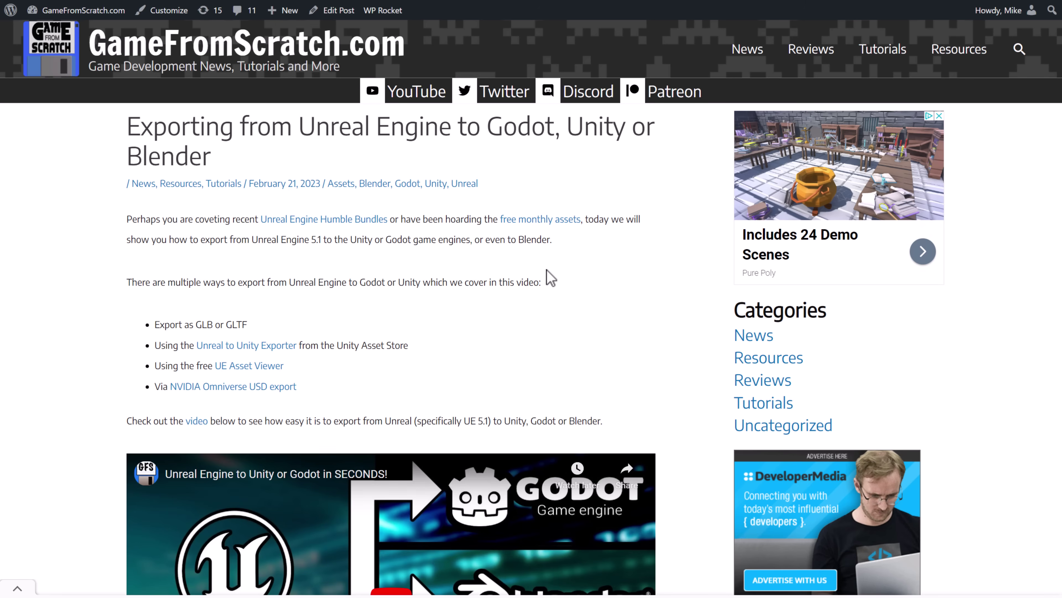
pyautogui.scroll(-2, 550, 278)
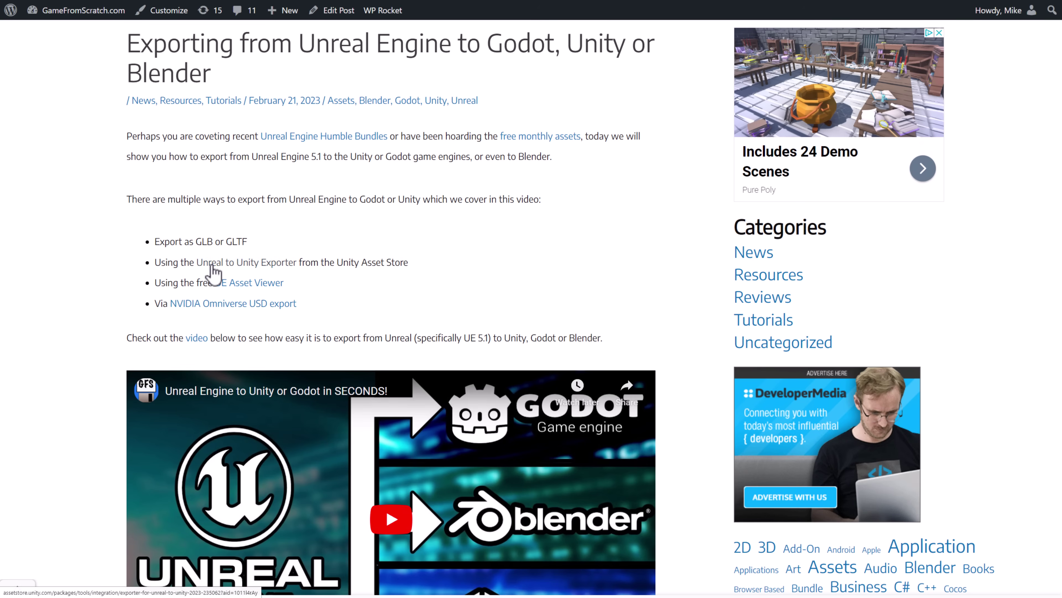
pyautogui.scroll(-2, 335, 433)
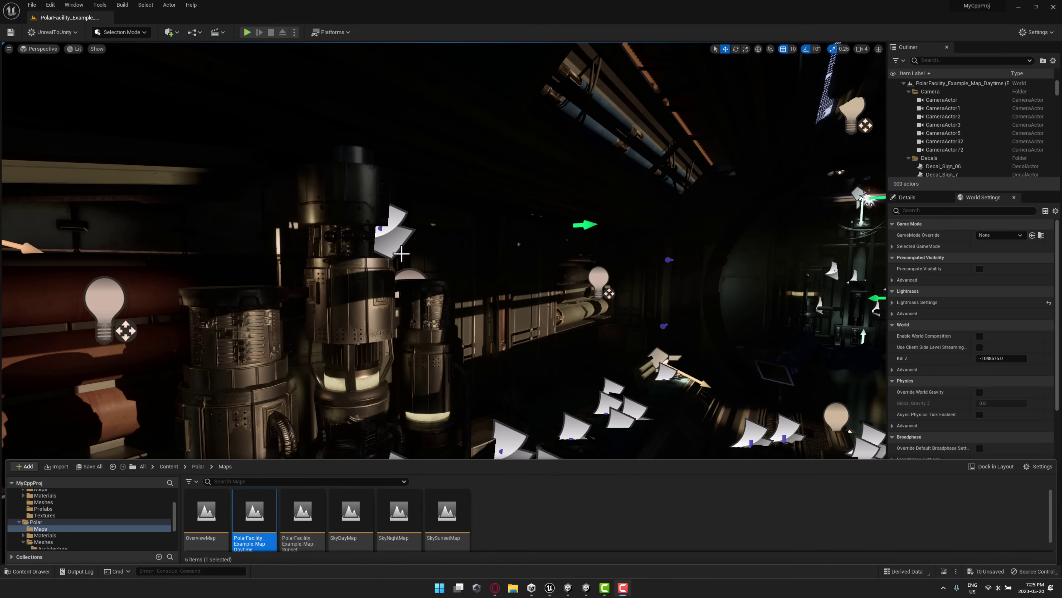
# - Inspect the PolarFacility_Example_Map_Daytime level in Unreal Editor, then switch to Unity and fly through its exported version
pyautogui.moveTo(536, 309); pyautogui.dragTo(535, 309, button='right')
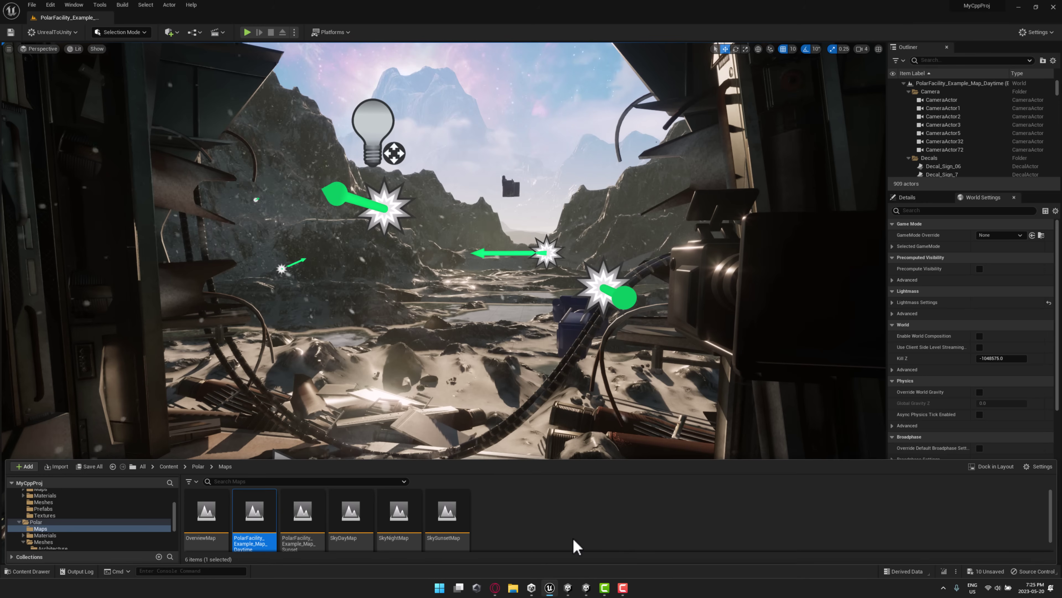
pyautogui.click(568, 588)
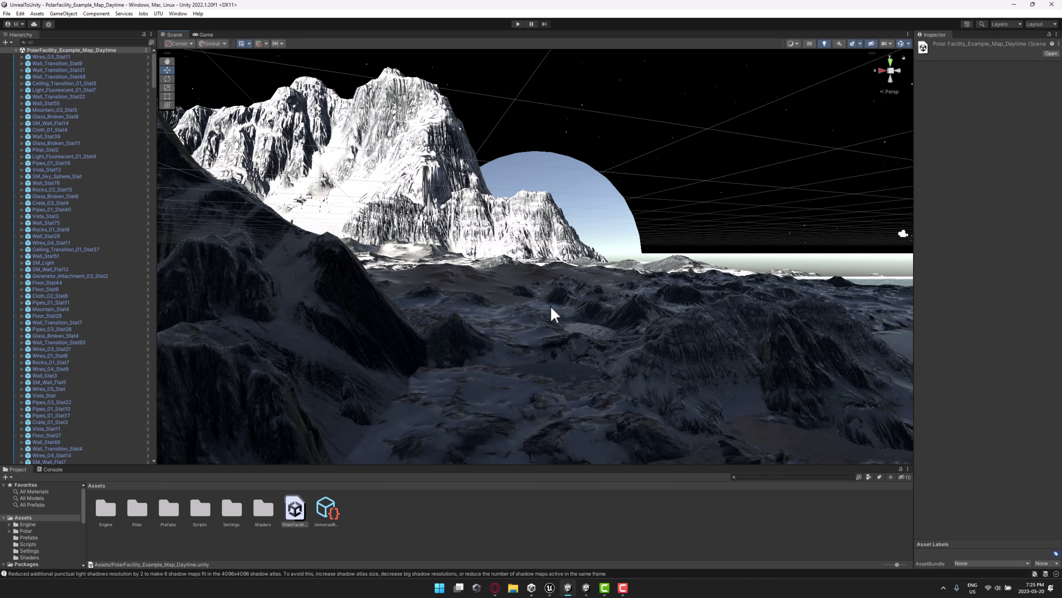
pyautogui.press('w')
pyautogui.moveTo(554, 314); pyautogui.dragTo(884, 317, button='right')
pyautogui.moveTo(600, 312); pyautogui.dragTo(504, 237, button='right')
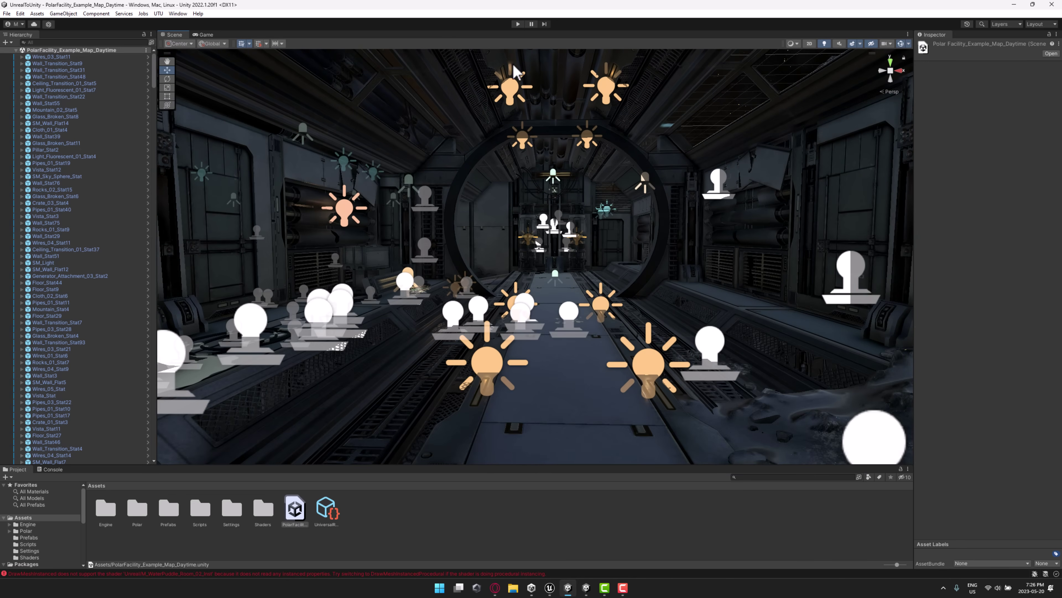
pyautogui.moveTo(565, 130); pyautogui.dragTo(810, 205, button='right')
pyautogui.press('w')
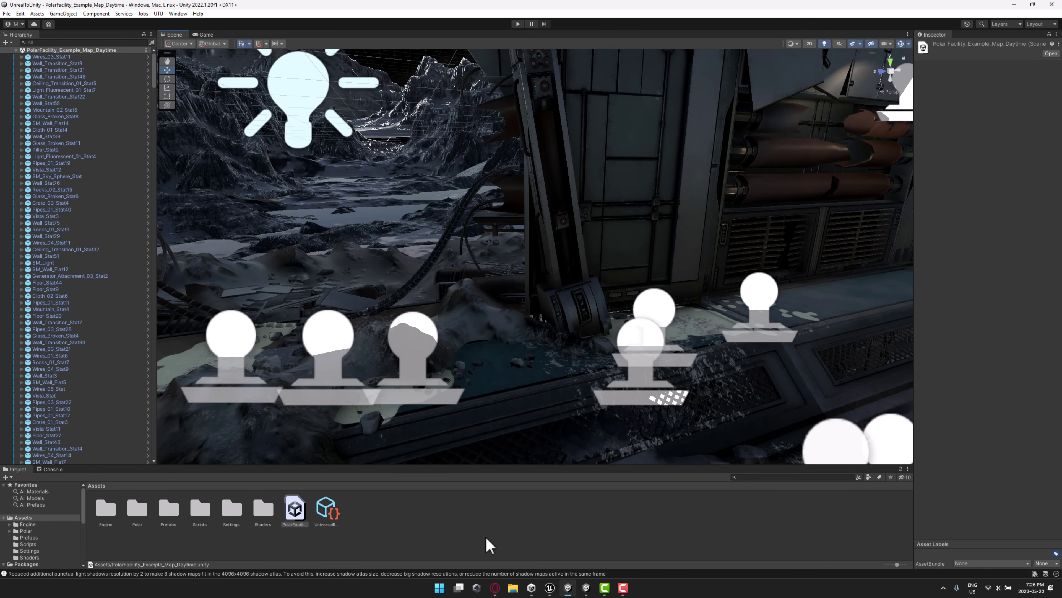
# - Switch to the browser and return to the Exporter for Unreal to Unity 2023 store page
pyautogui.click(494, 590)
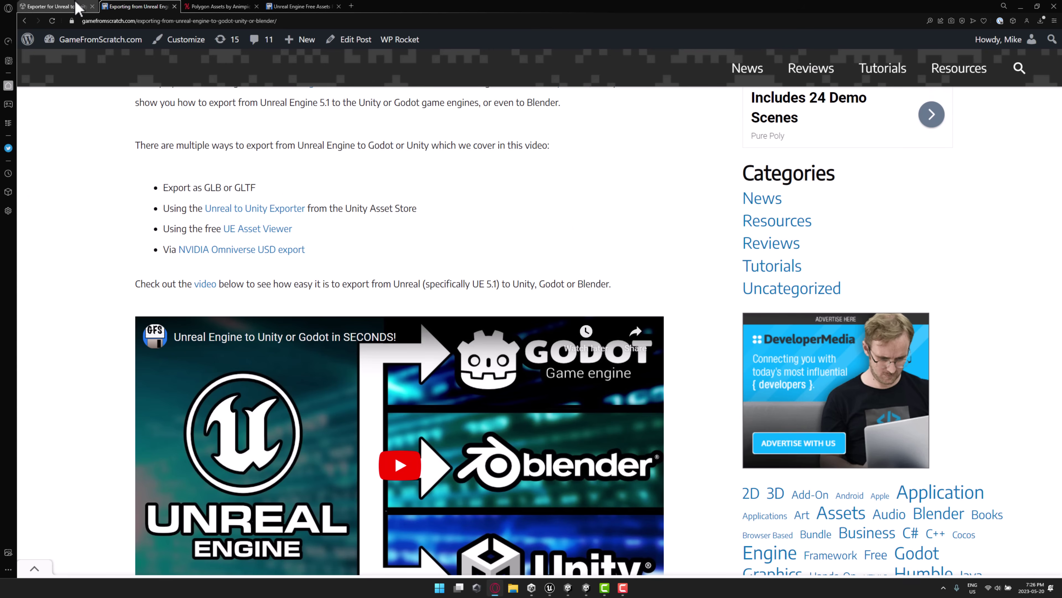
pyautogui.click(77, 7)
pyautogui.scroll(-2, 443, 462)
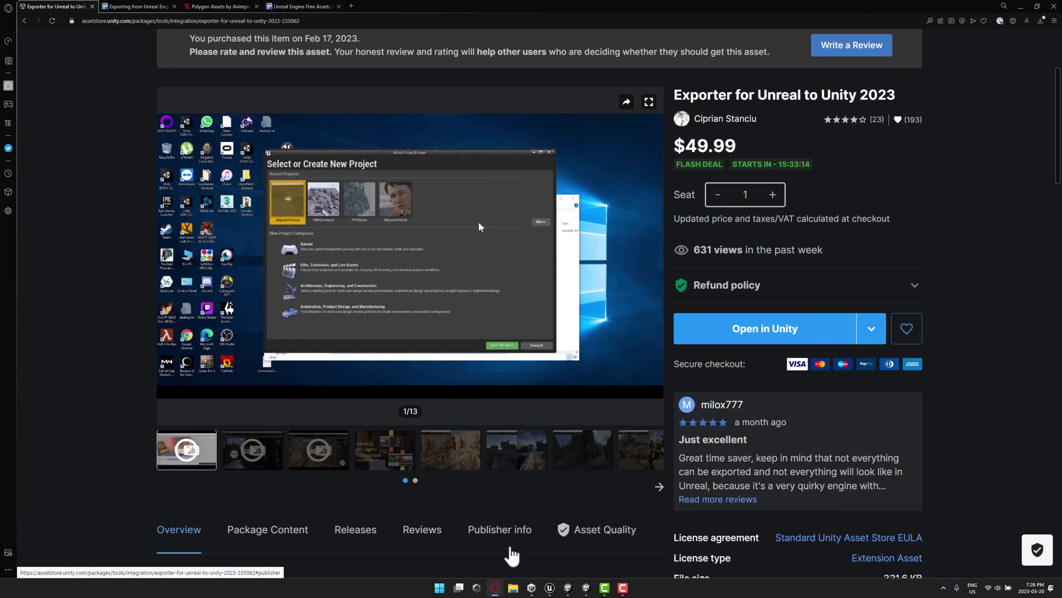
# - Switch to the UnrealToUnity project in Unity and open the Package Manager
pyautogui.moveTo(567, 592)
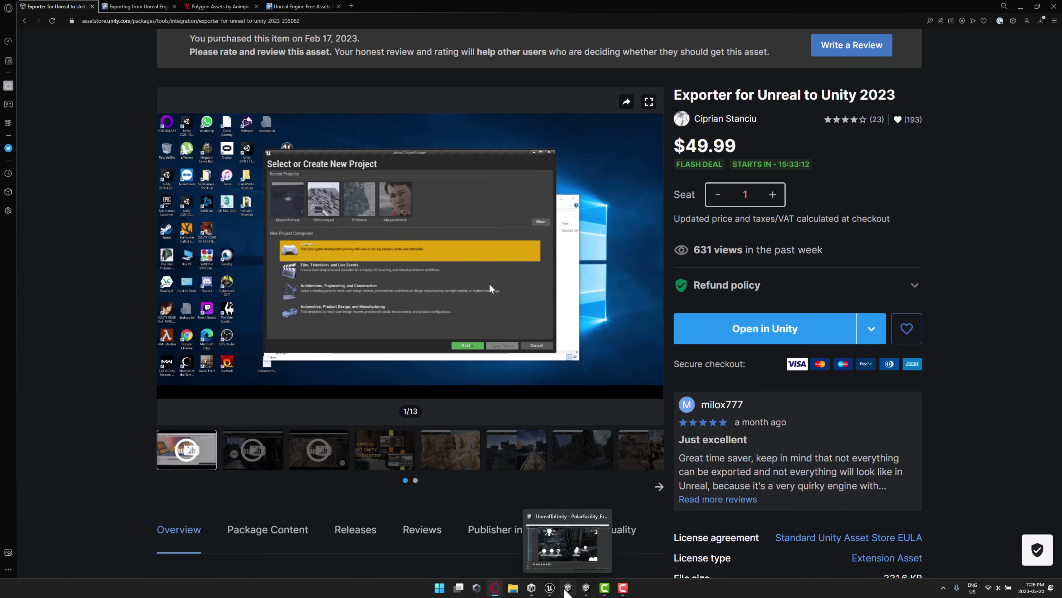
pyautogui.click(568, 588)
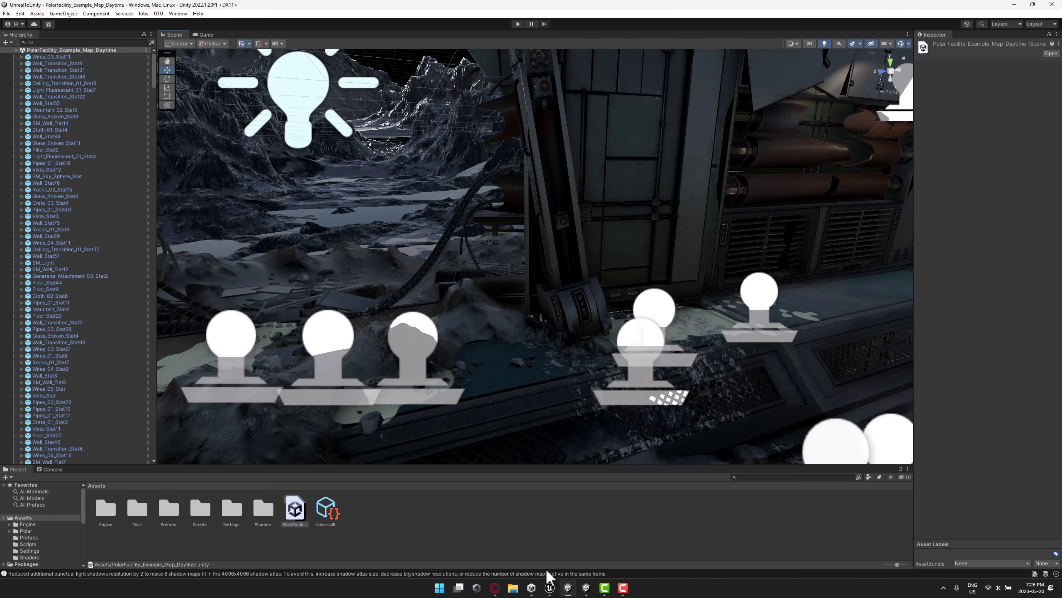
pyautogui.rightClick(488, 523)
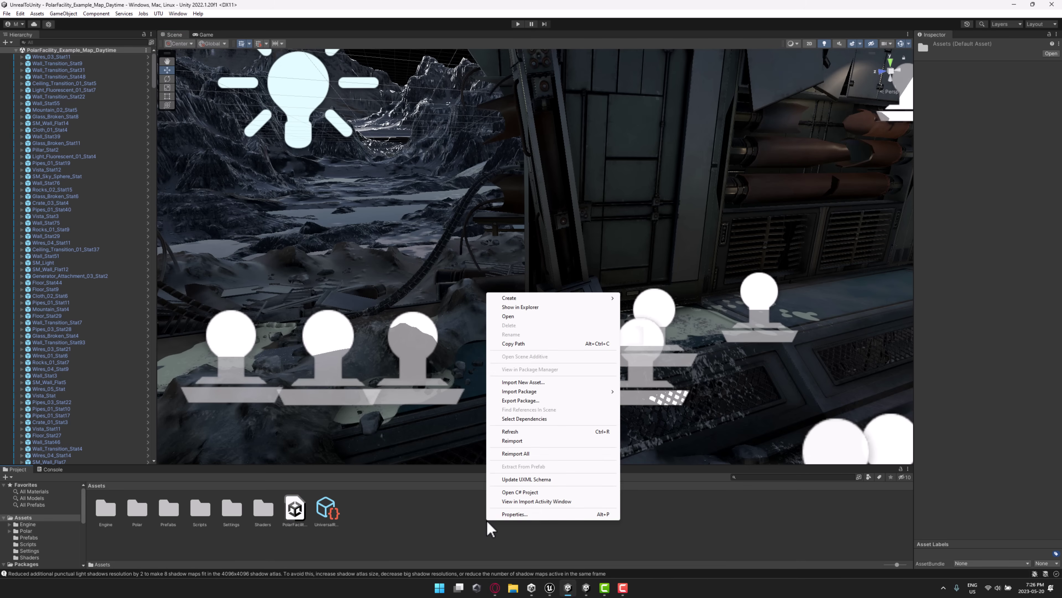
pyautogui.click(467, 516)
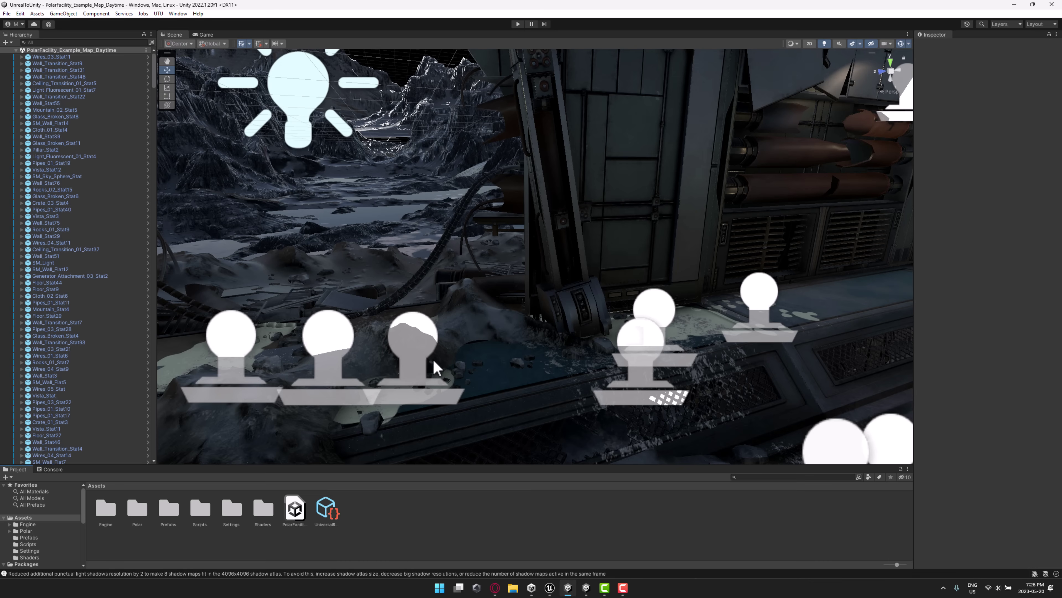
pyautogui.click(178, 13)
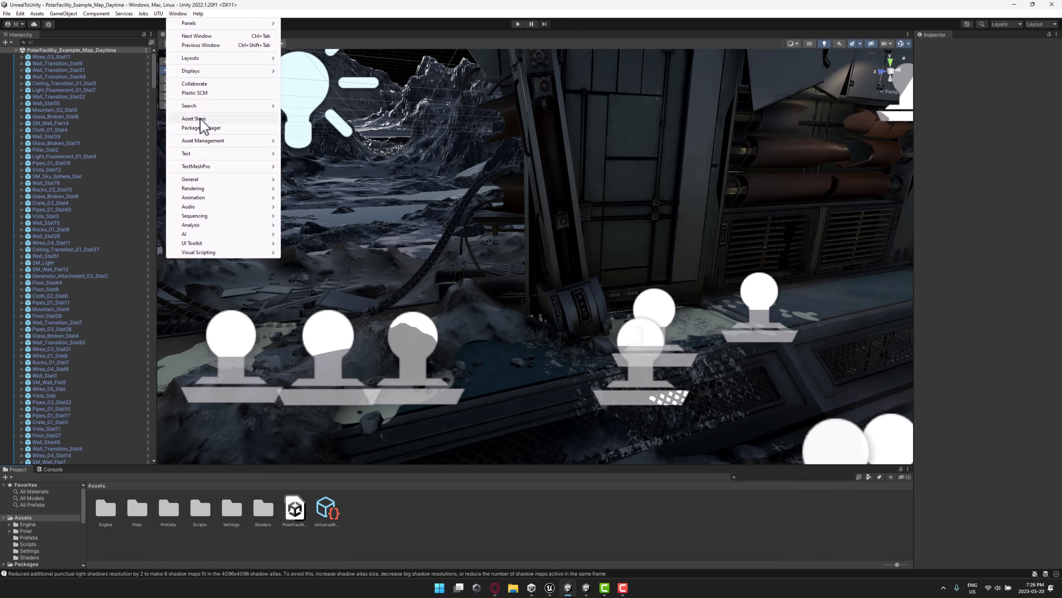
pyautogui.click(210, 129)
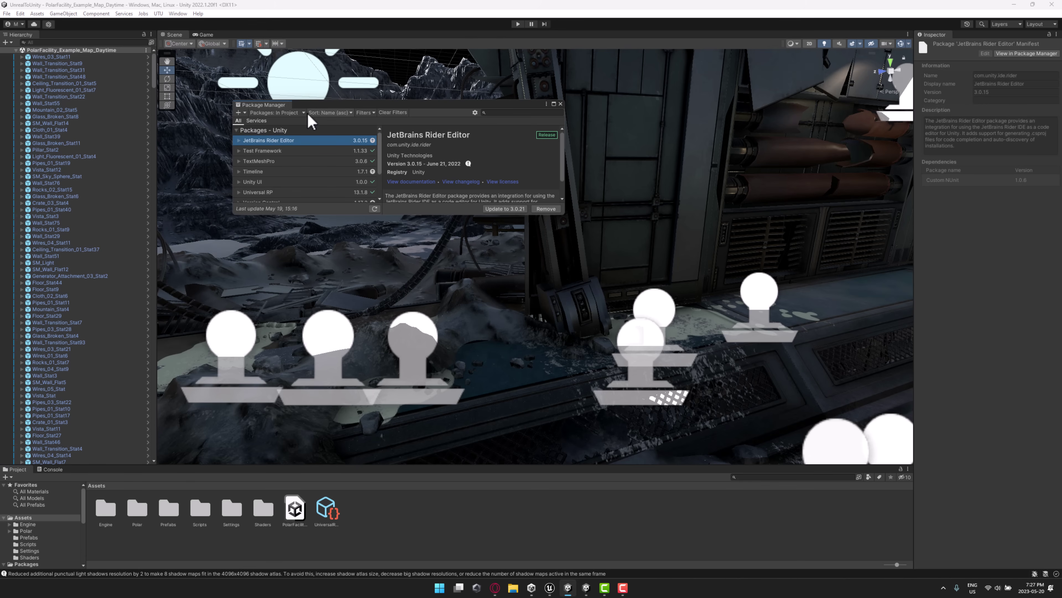
# - Show the packages from My Assets and search them for "unreal"
pyautogui.click(292, 112)
pyautogui.click(287, 144)
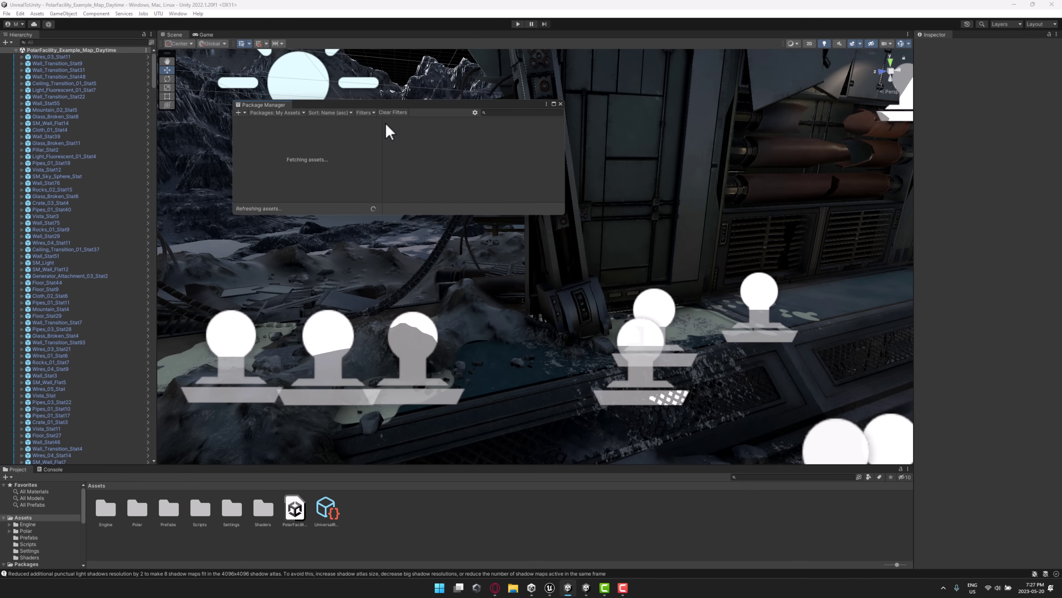
pyautogui.click(505, 111)
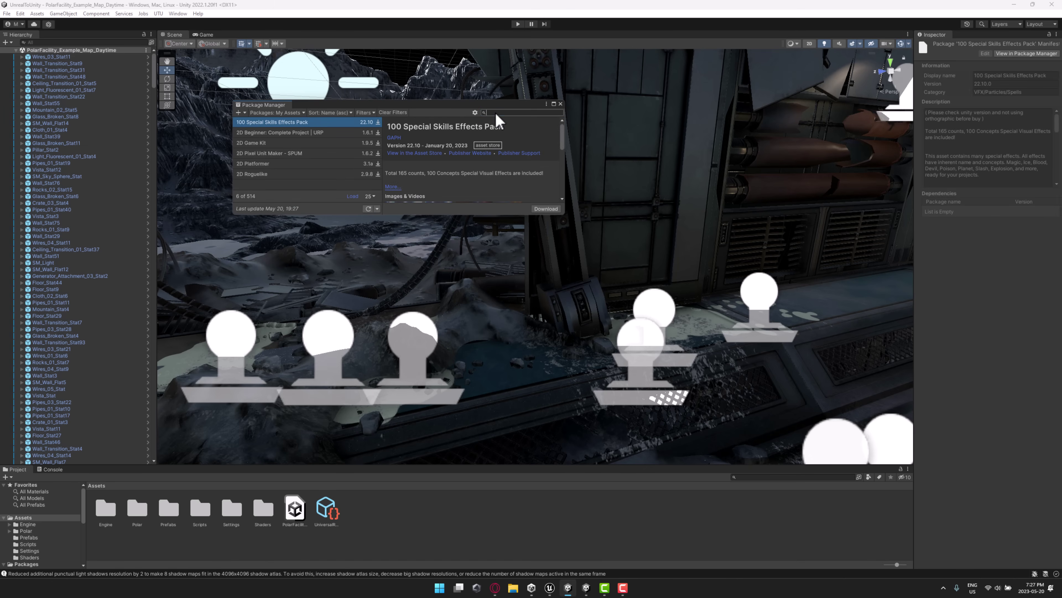
pyautogui.write('unreal')
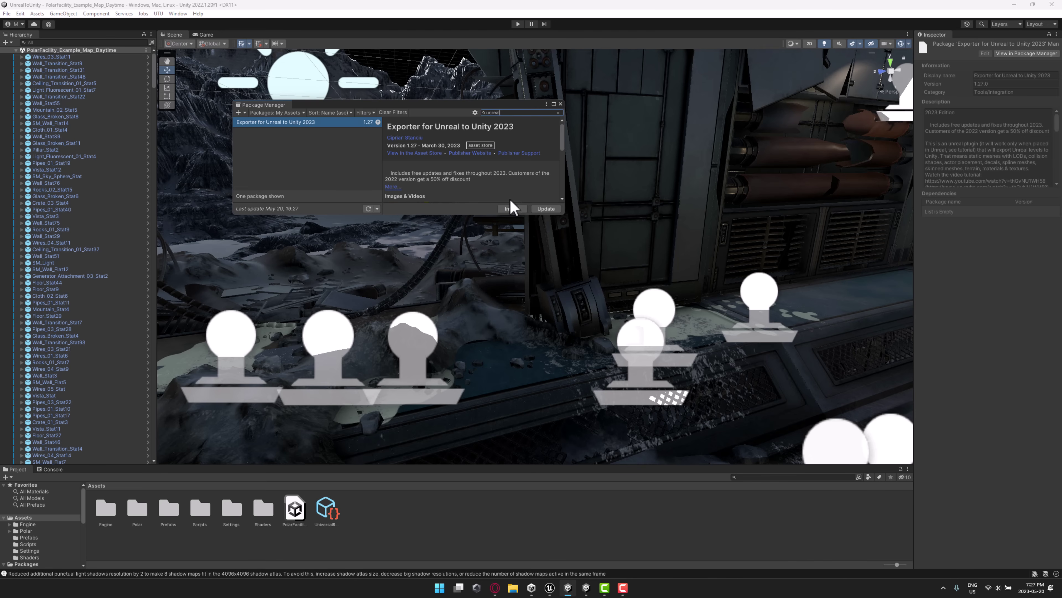
# - Update the Exporter for Unreal to Unity 2023 package, then view its import contents and cancel the import
pyautogui.click(546, 209)
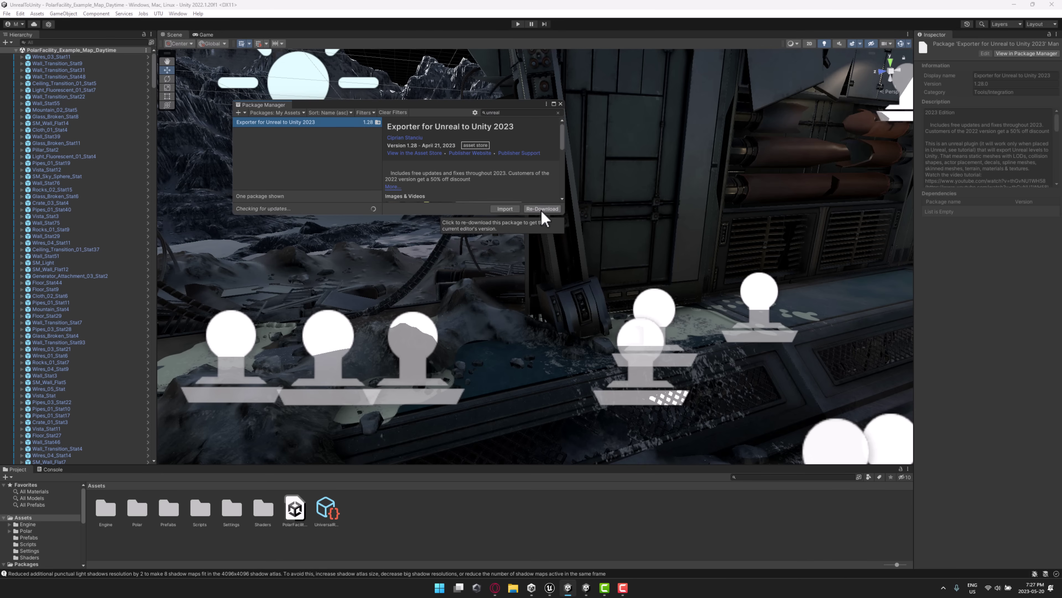
pyautogui.click(505, 209)
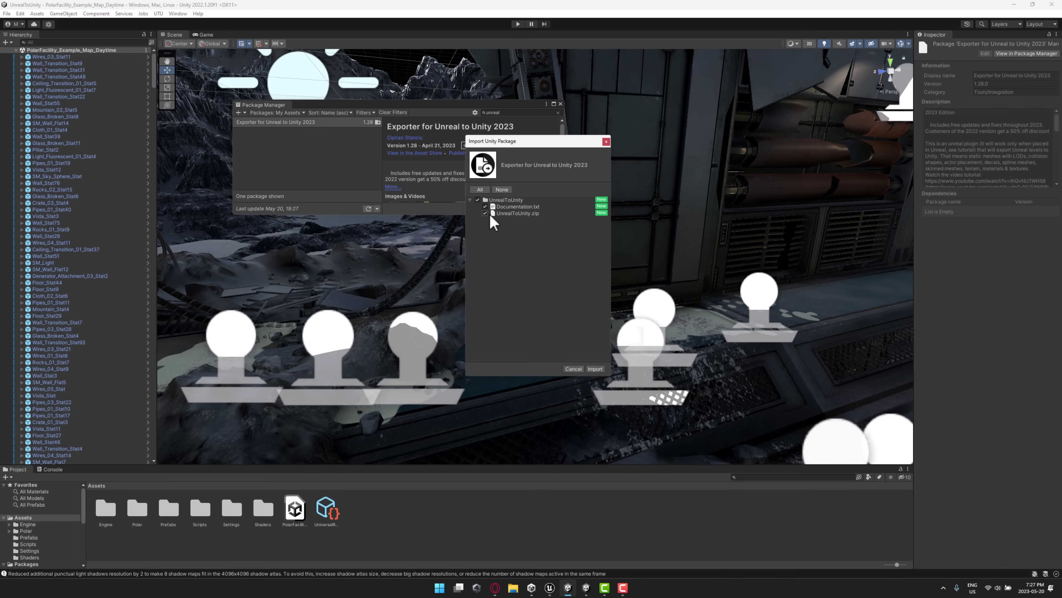
pyautogui.click(573, 368)
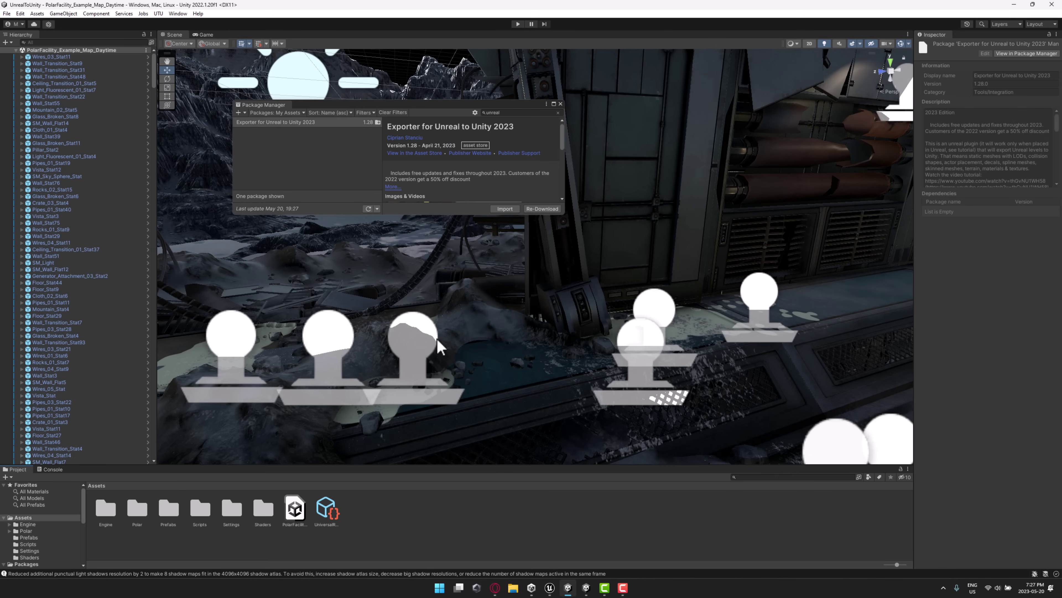
# - Switch to the browser and browse the items in Humble's Polygon Assets software bundle by Animpic Studio
pyautogui.click(551, 587)
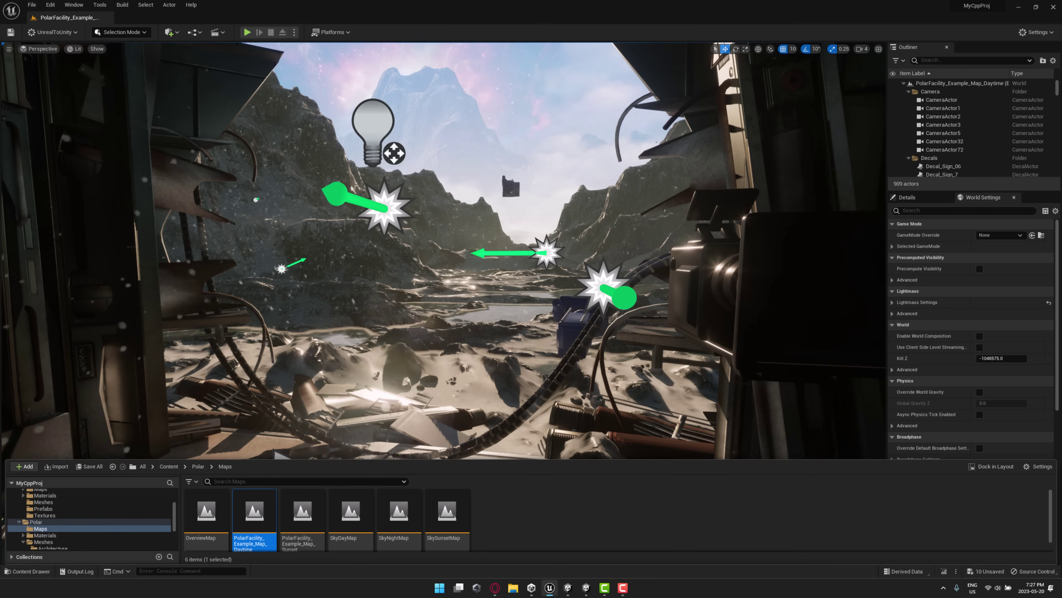
pyautogui.click(494, 587)
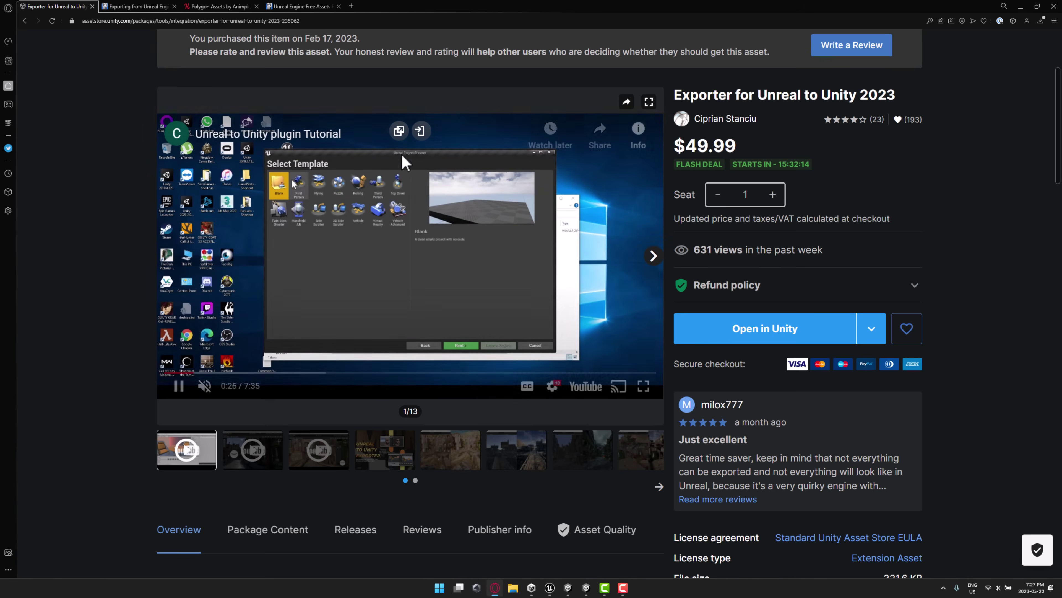
pyautogui.click(226, 6)
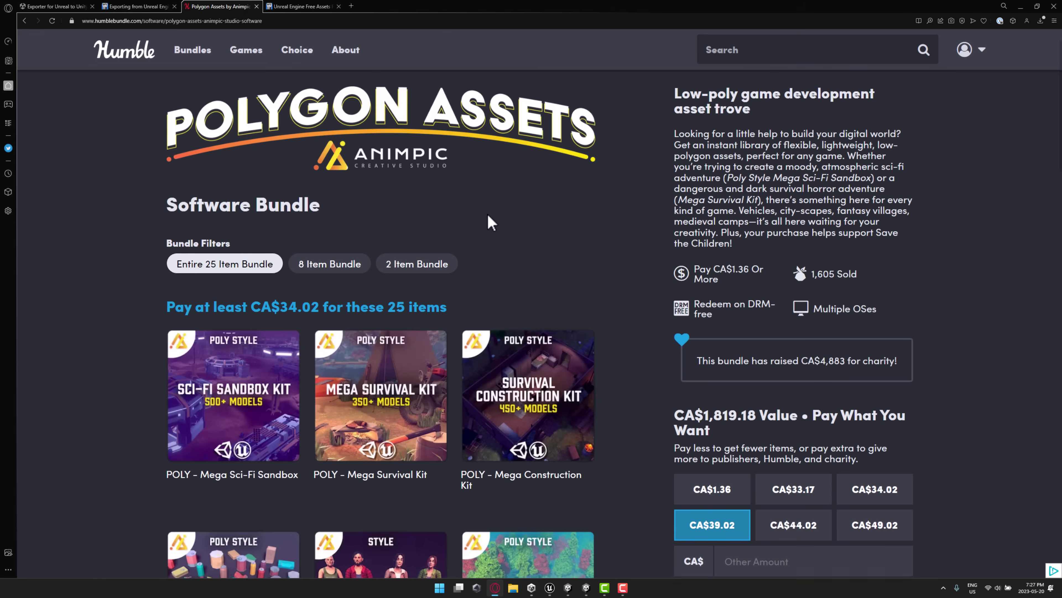
pyautogui.scroll(-5, 492, 221)
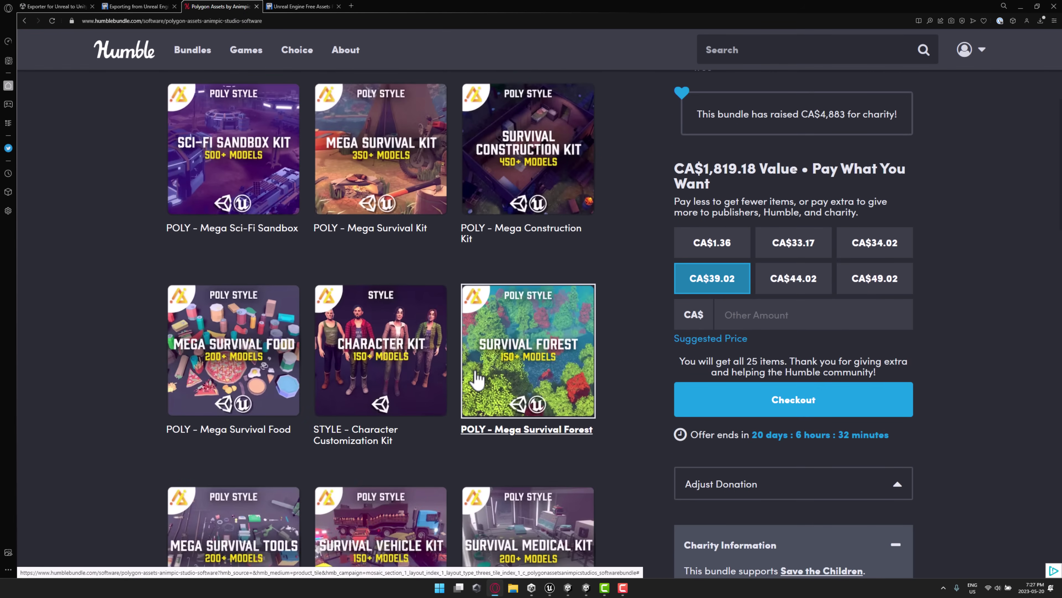
pyautogui.scroll(-8, 477, 379)
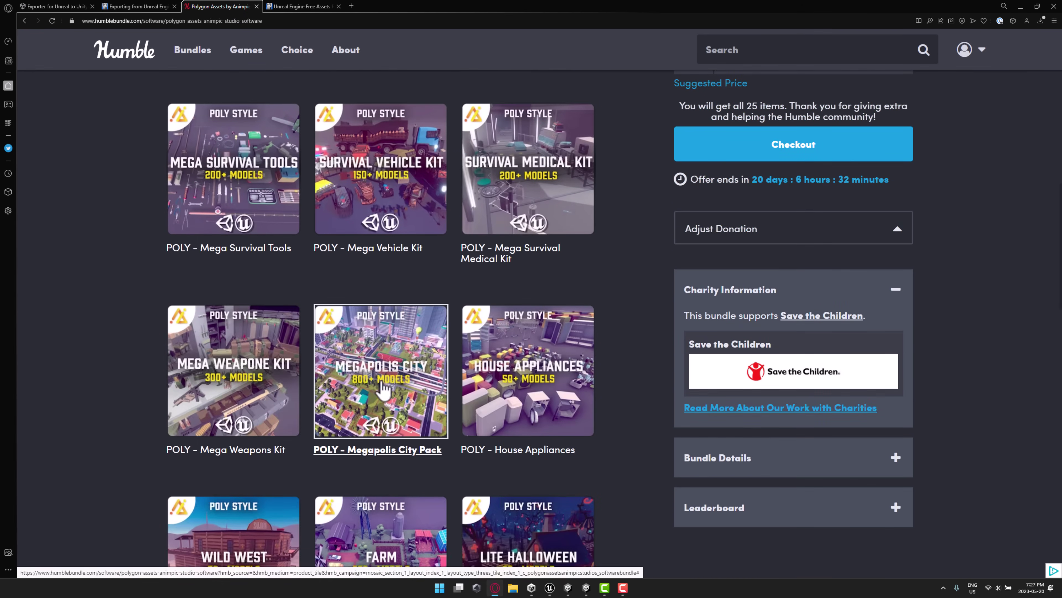
pyautogui.scroll(-3, 389, 391)
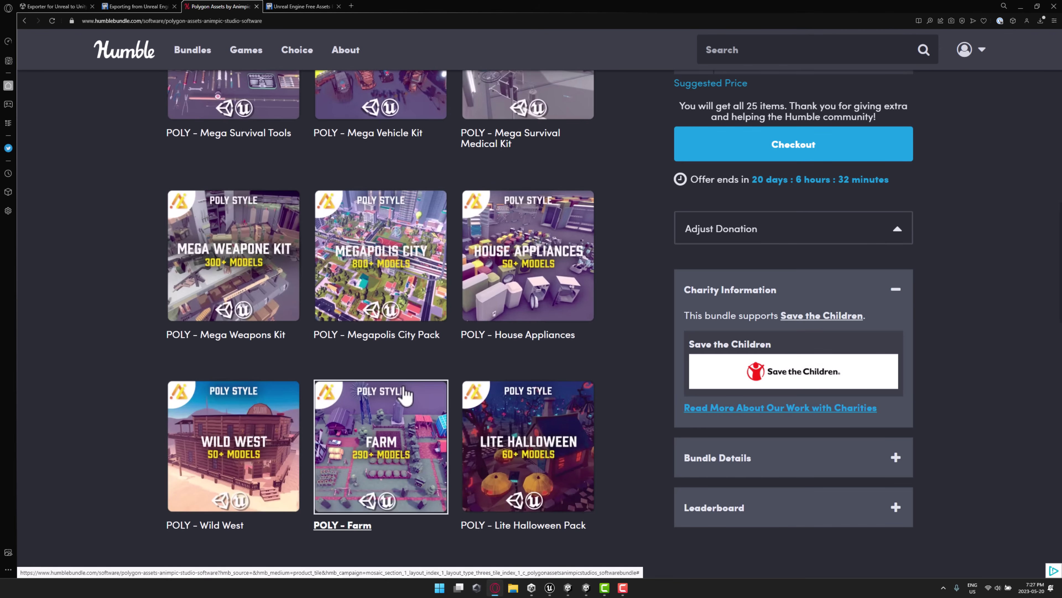
pyautogui.scroll(5, 483, 380)
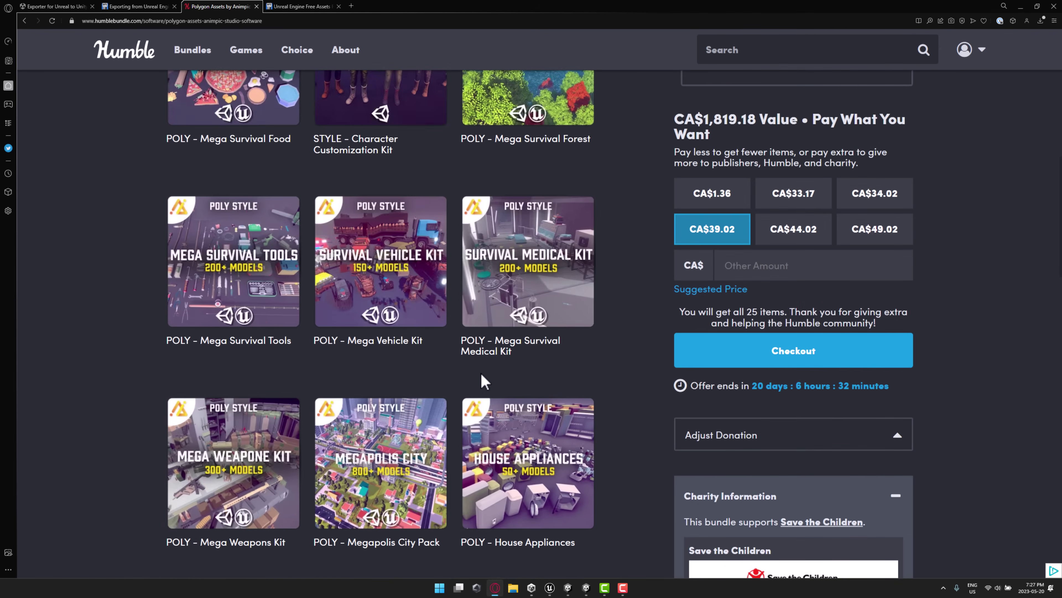
# - Switch to Unreal Editor and search the project's plugins for "unity", then close the plugin list
pyautogui.scroll(2, 485, 376)
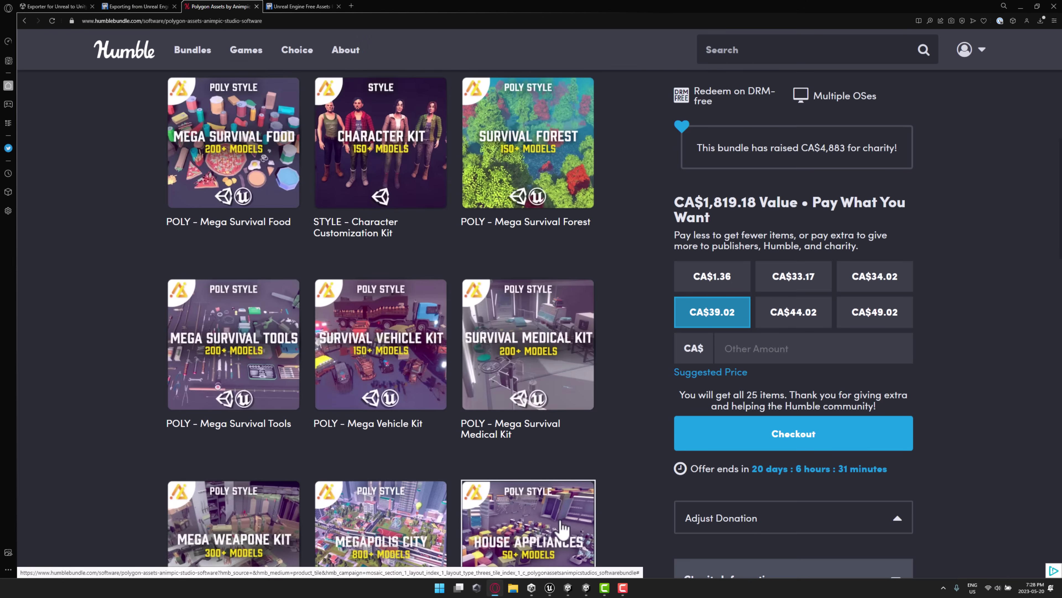
pyautogui.click(550, 588)
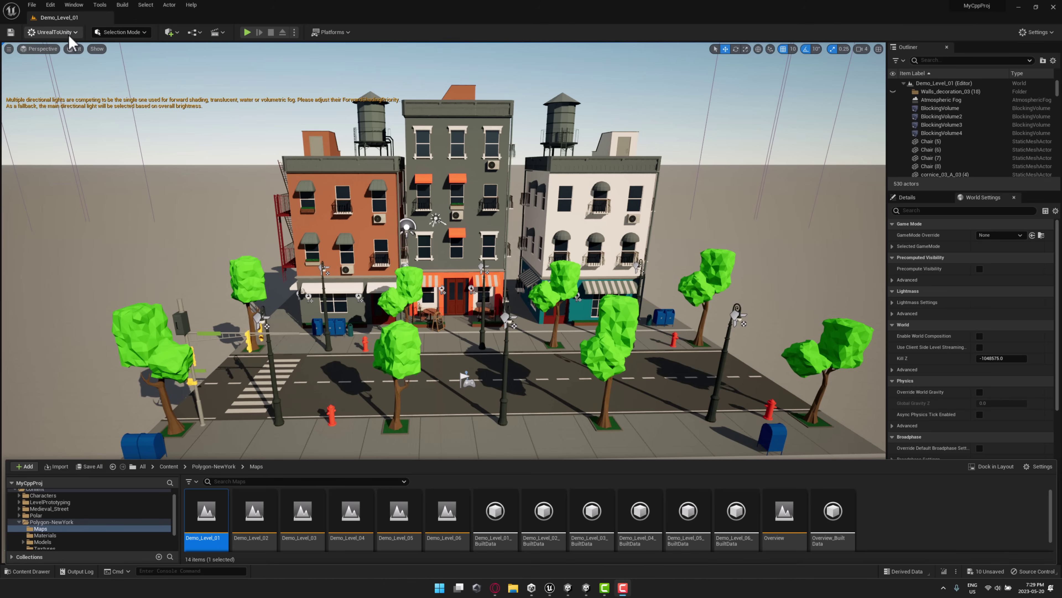
pyautogui.click(51, 5)
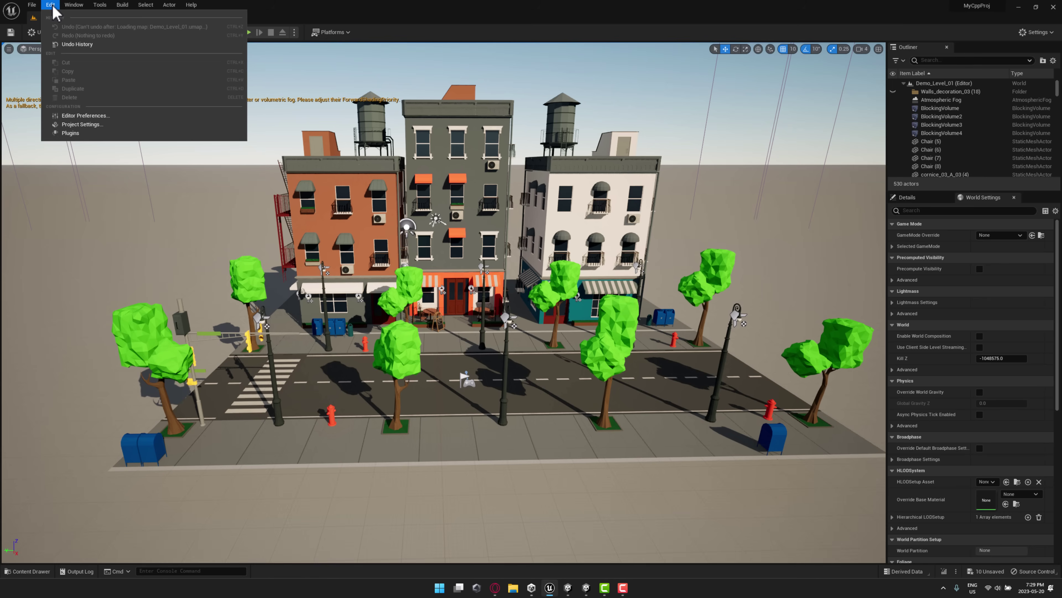
pyautogui.click(83, 130)
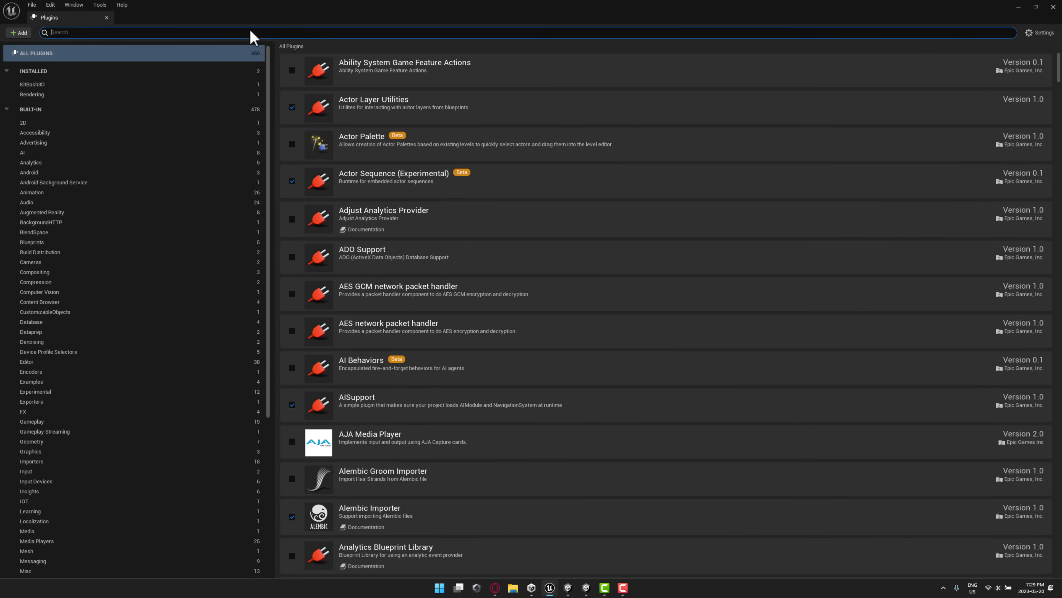
pyautogui.write('unity')
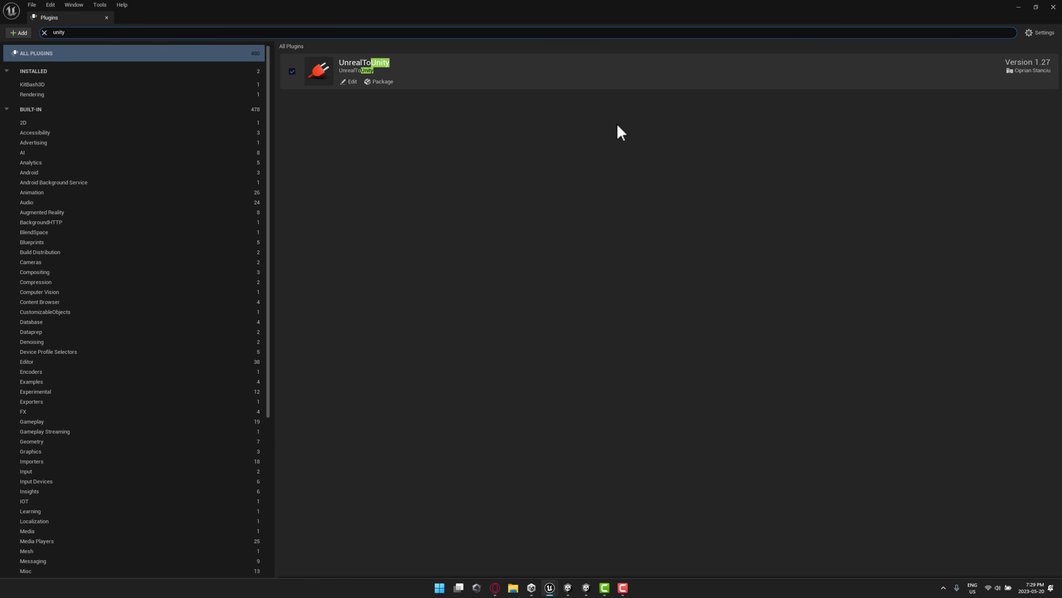
pyautogui.click(106, 17)
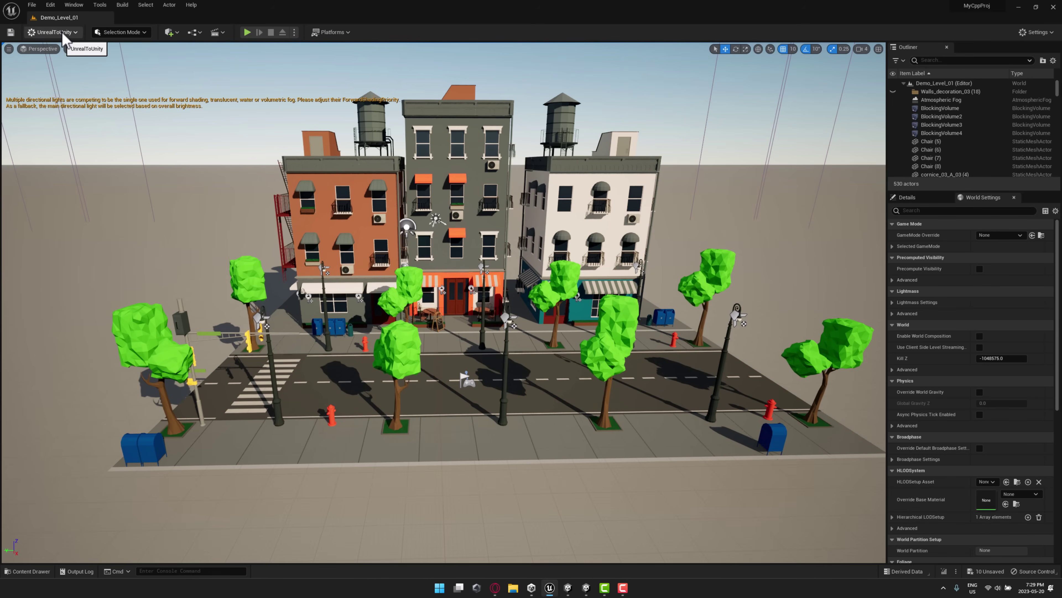
# - Run UnrealToUnity's PrepareForExport on Demo_Level_01, then in the export settings check the Scriptable Render Pipeline options, keeping Universal Render Pipeline
pyautogui.click(76, 33)
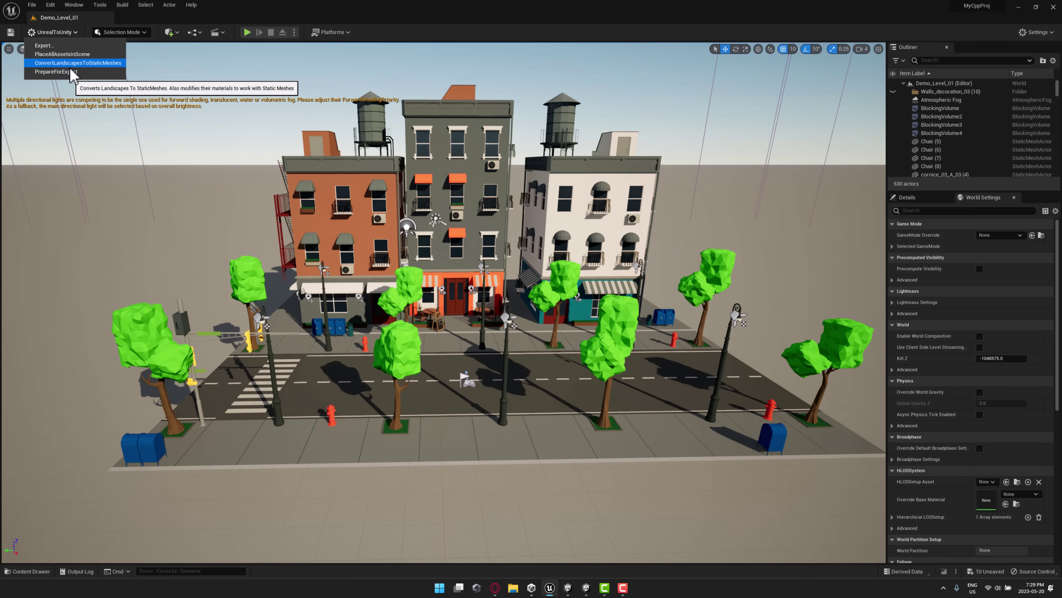
pyautogui.click(68, 71)
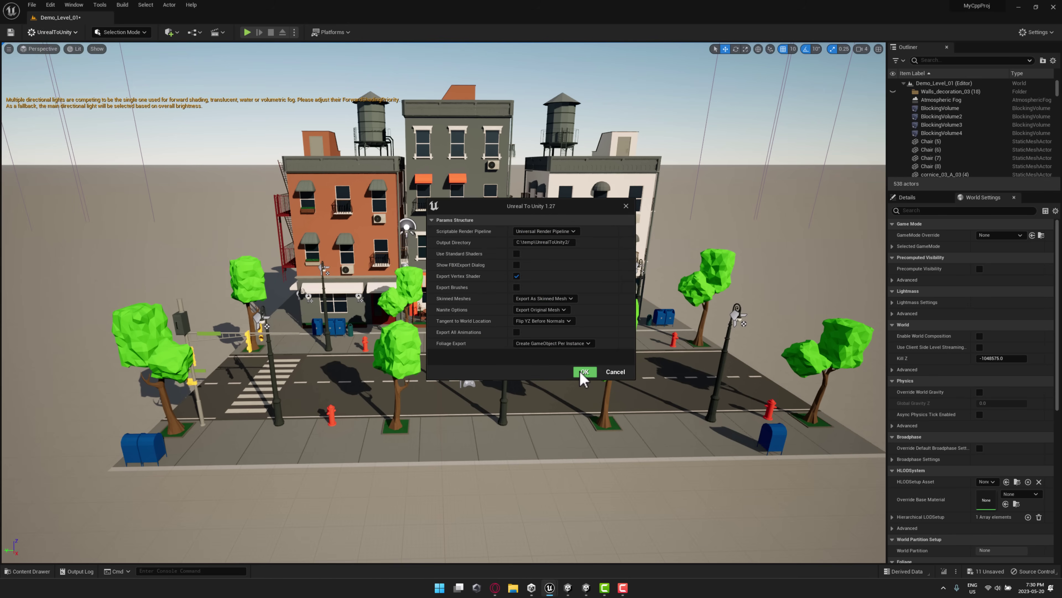
pyautogui.click(574, 231)
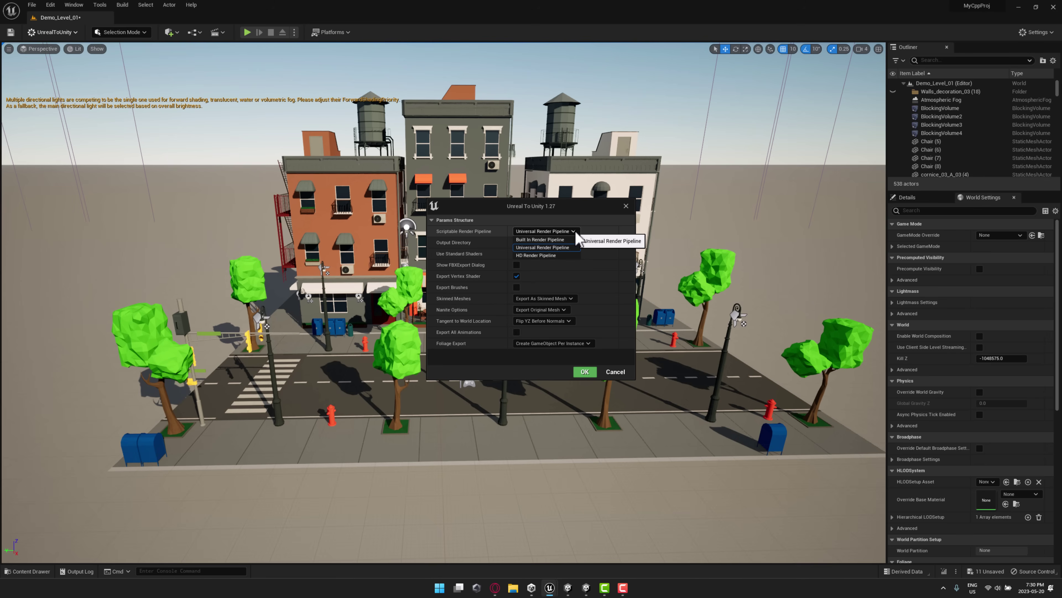
pyautogui.click(576, 233)
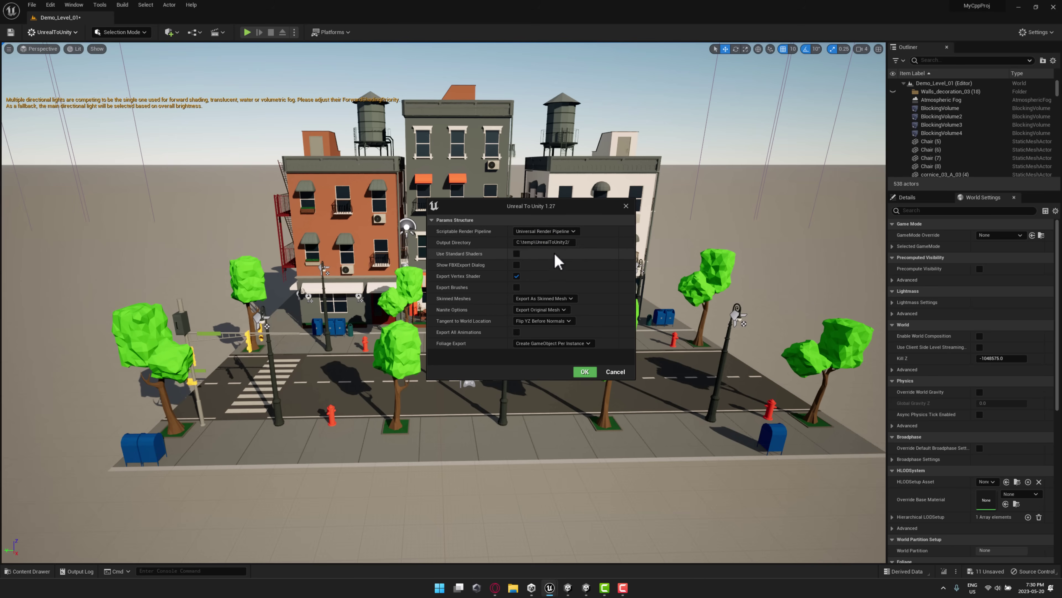
# - Set the output directory to C:\temp\UnrealToUnity3/, keep foliage export at Create GameObject Per Instance, and export the level
pyautogui.click(552, 242)
pyautogui.press('End')
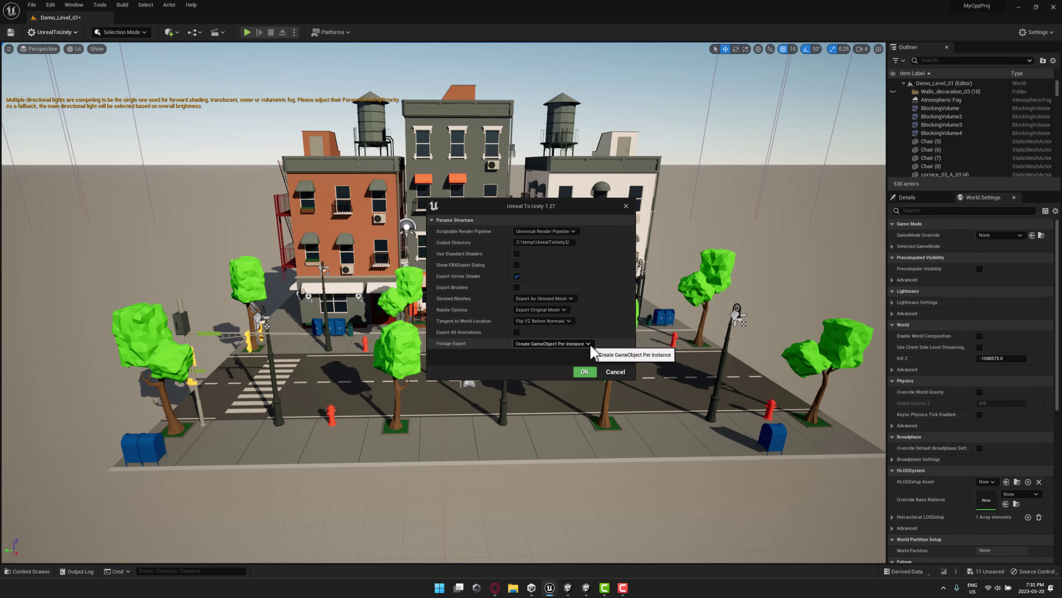
pyautogui.click(591, 345)
pyautogui.click(590, 351)
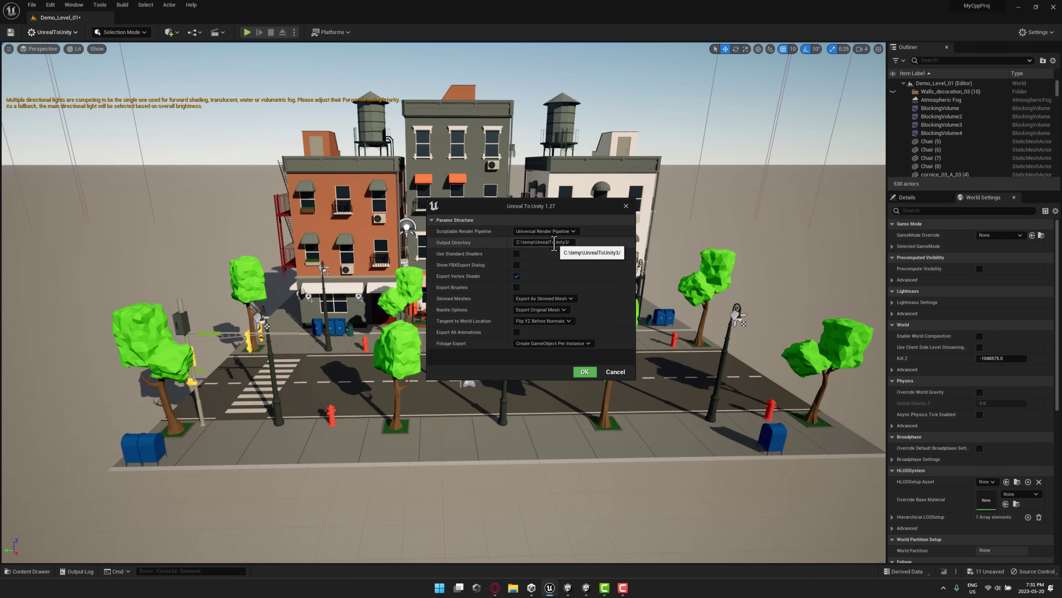
pyautogui.click(593, 370)
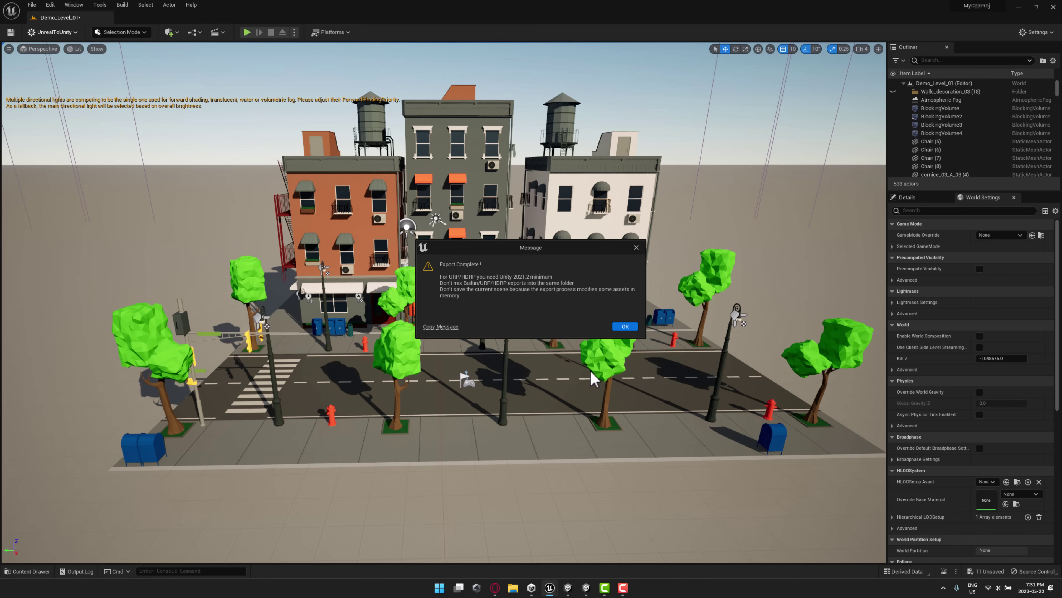
pyautogui.click(623, 326)
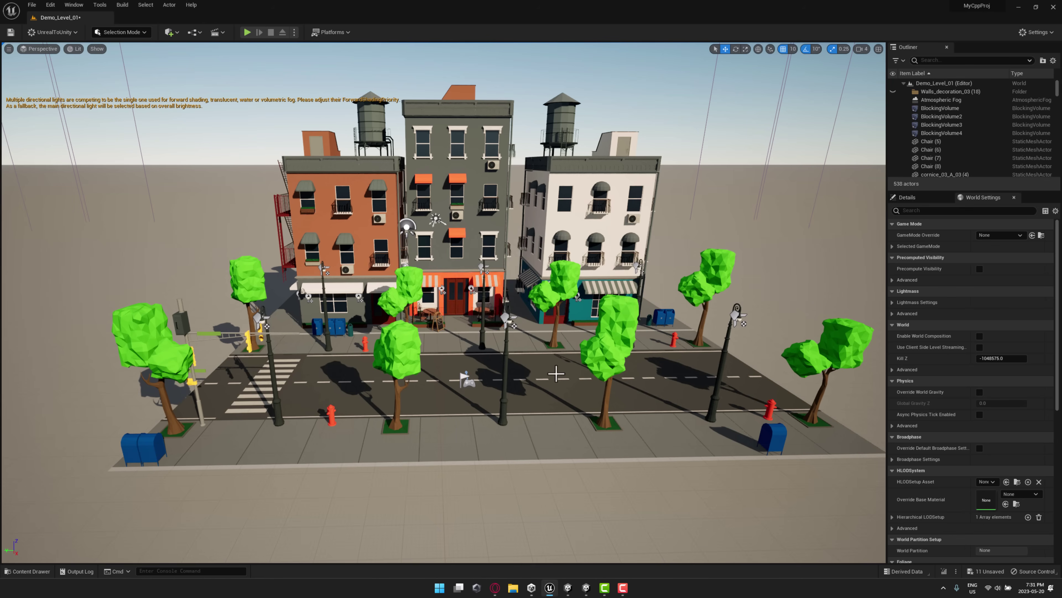
# - Switch to Unity Hub and add the exported project from the folder C:\temp\UnrealToUnity3
pyautogui.click(531, 587)
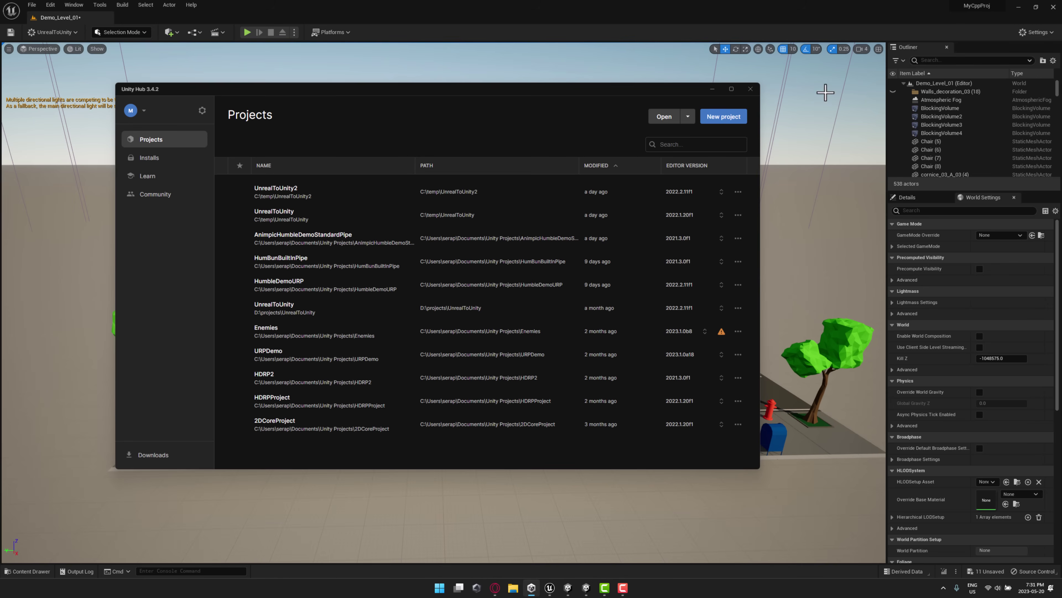
pyautogui.click(664, 117)
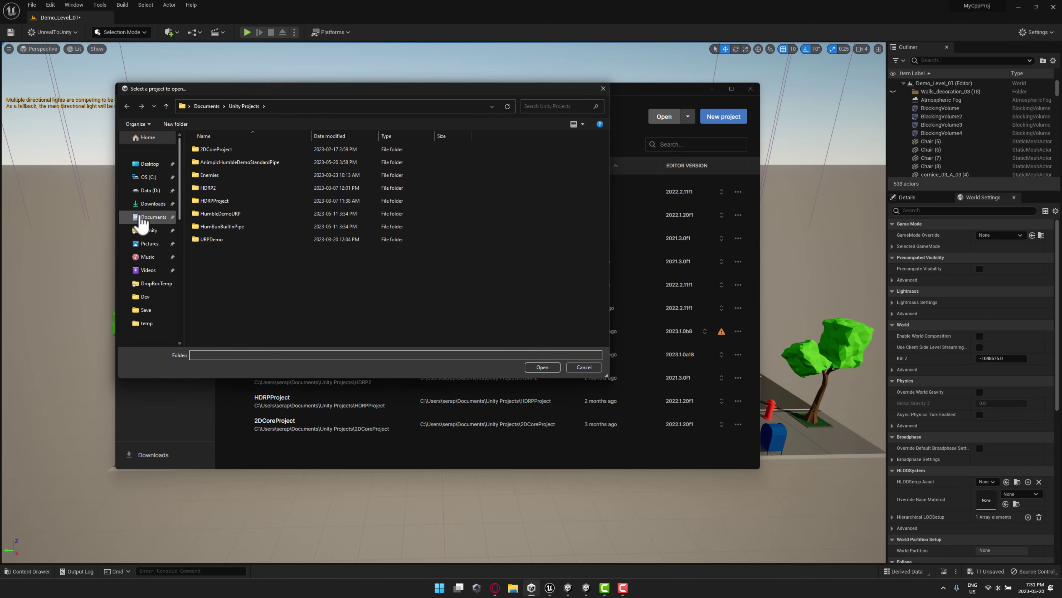
pyautogui.click(148, 176)
pyautogui.click(206, 227)
pyautogui.doubleClick(206, 229)
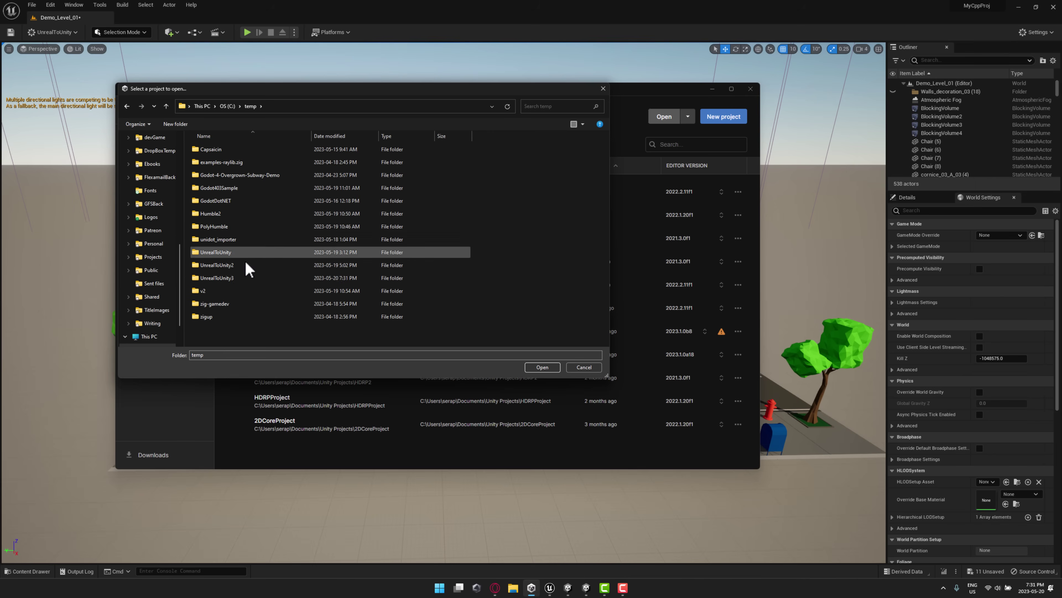
pyautogui.doubleClick(226, 279)
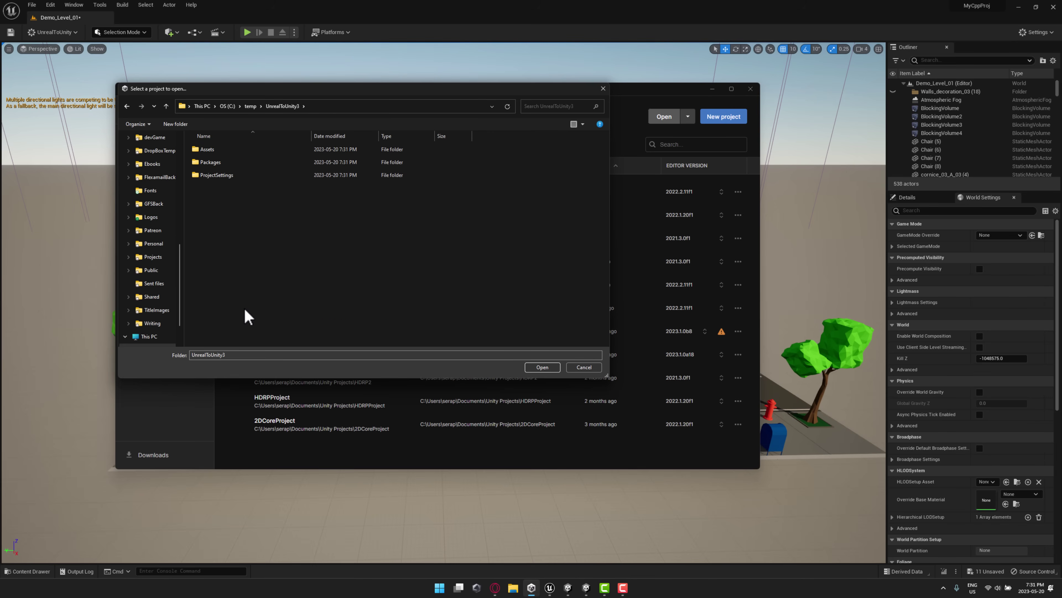
pyautogui.click(537, 368)
# - Open the UnrealToUnity3 project with editor version 2022.2.11f1, accepting the version change
pyautogui.click(324, 190)
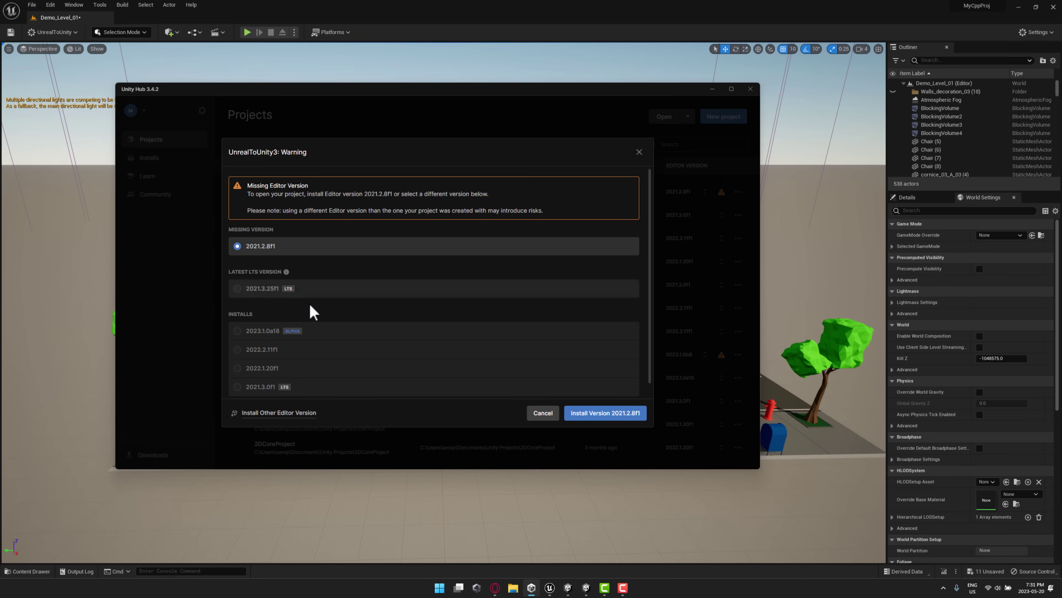
pyautogui.click(239, 351)
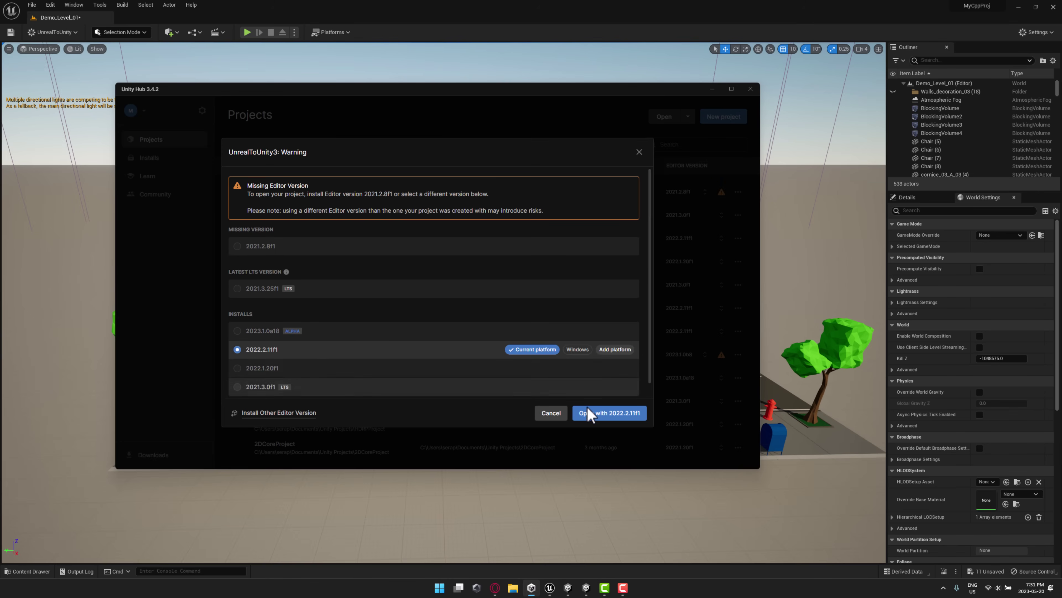
pyautogui.click(612, 419)
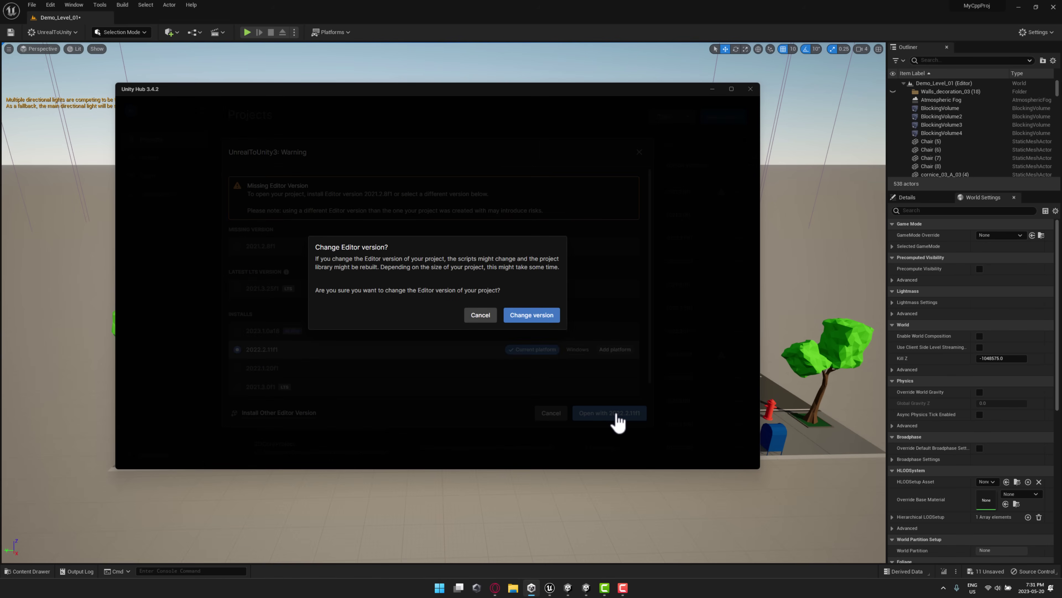
pyautogui.click(531, 317)
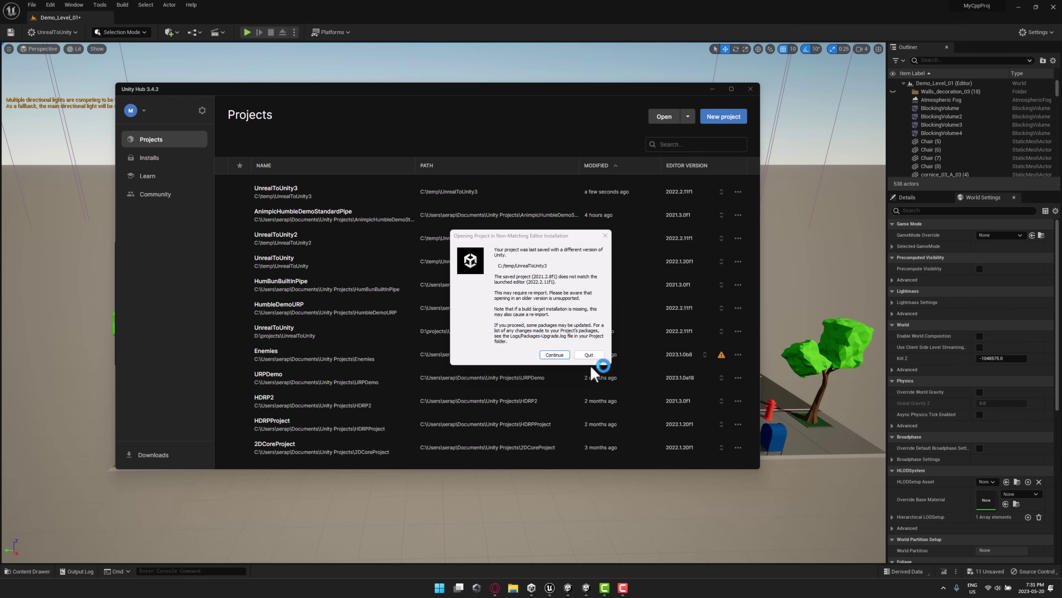
pyautogui.click(554, 355)
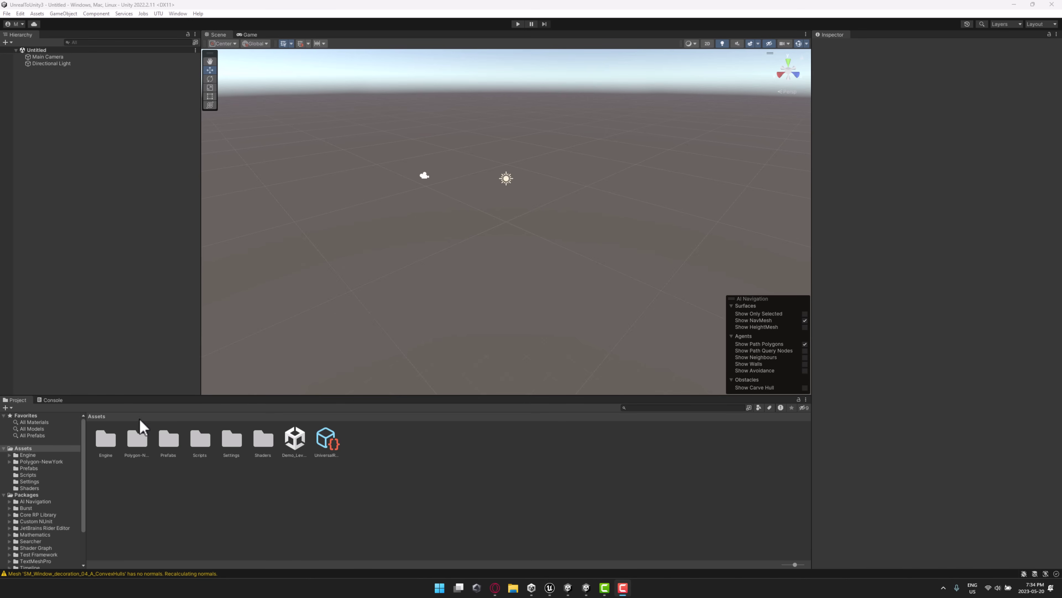
# - Open the Demo_Level_01 scene in the Unity project and bring its three street buildings into view
pyautogui.doubleClick(296, 440)
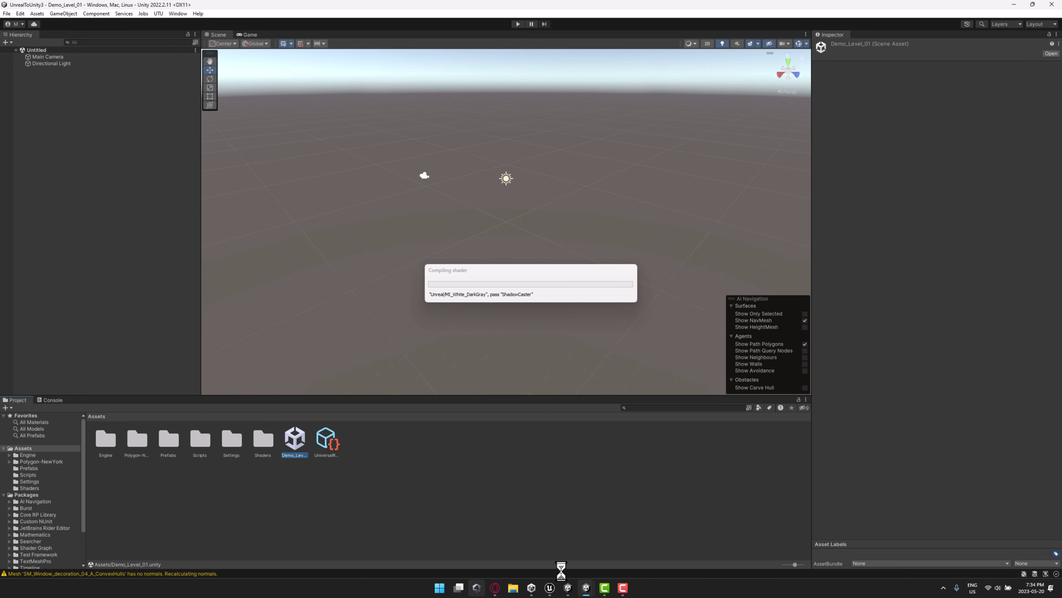
pyautogui.moveTo(550, 586)
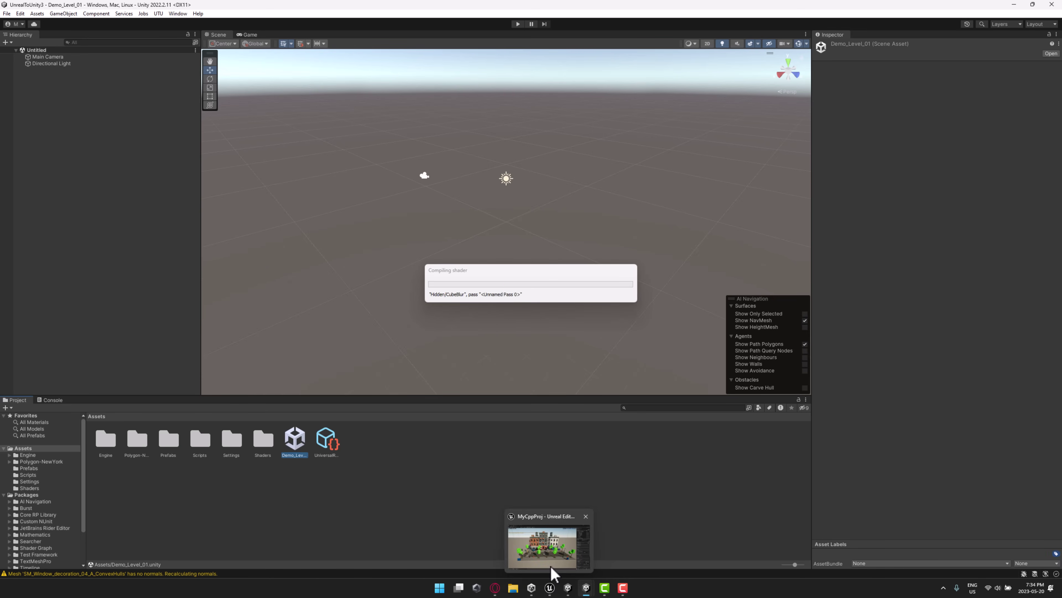
pyautogui.click(549, 546)
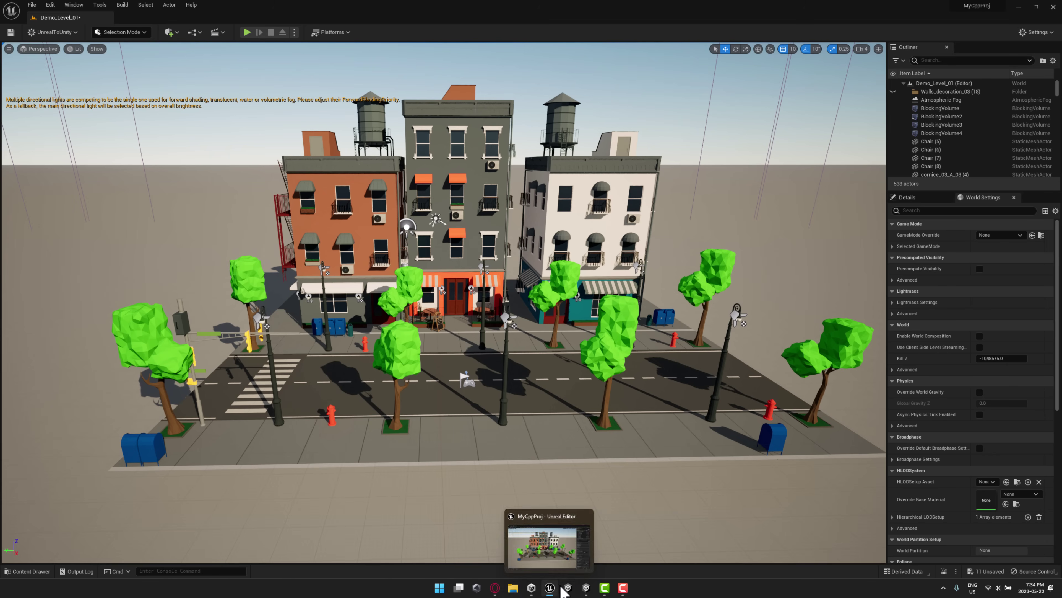
pyautogui.moveTo(588, 588)
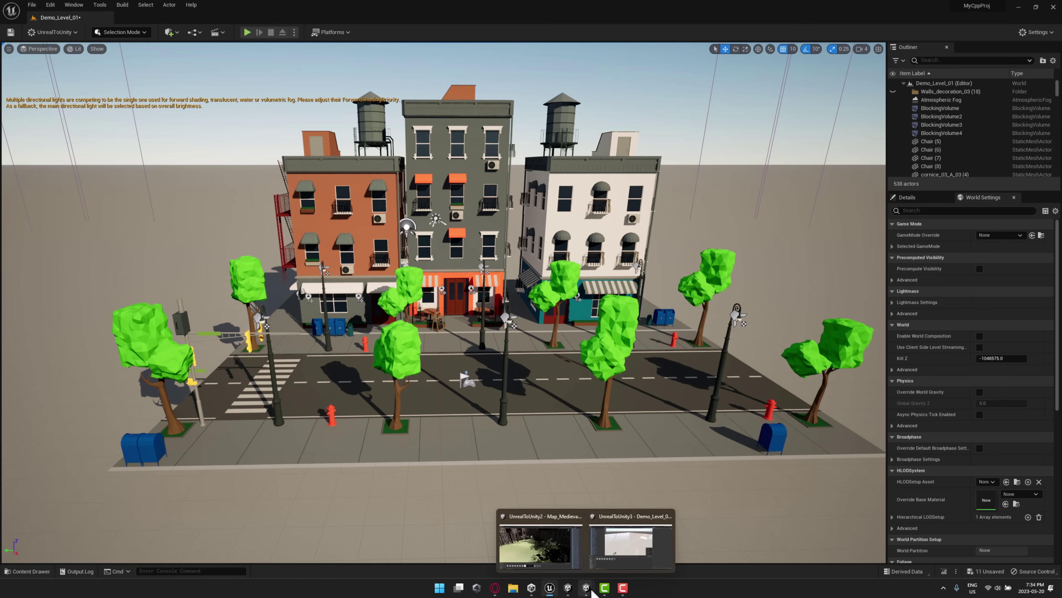
pyautogui.click(623, 560)
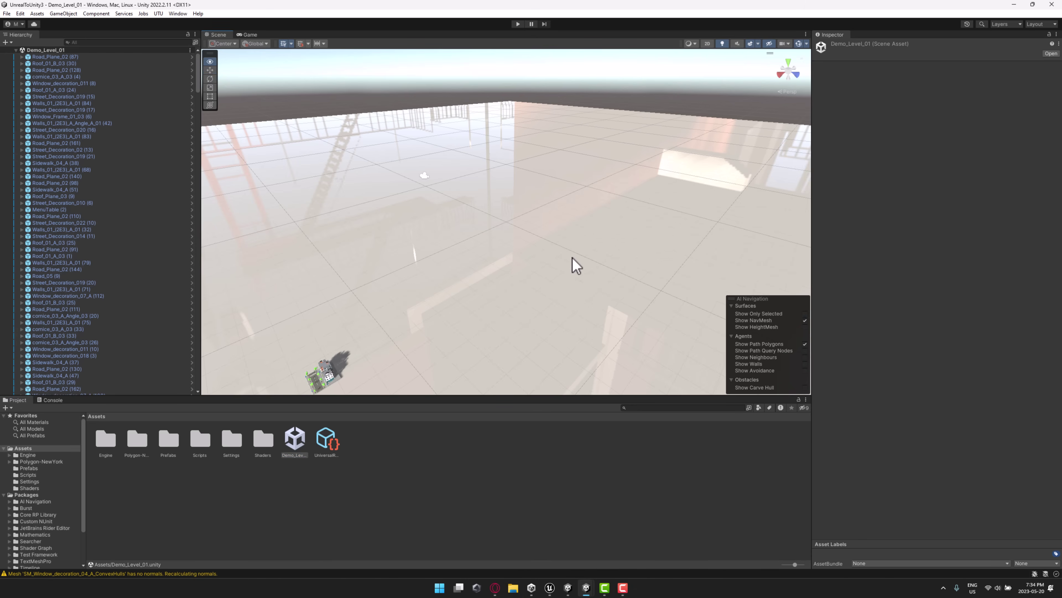
pyautogui.moveTo(577, 266); pyautogui.dragTo(684, 239, button='right')
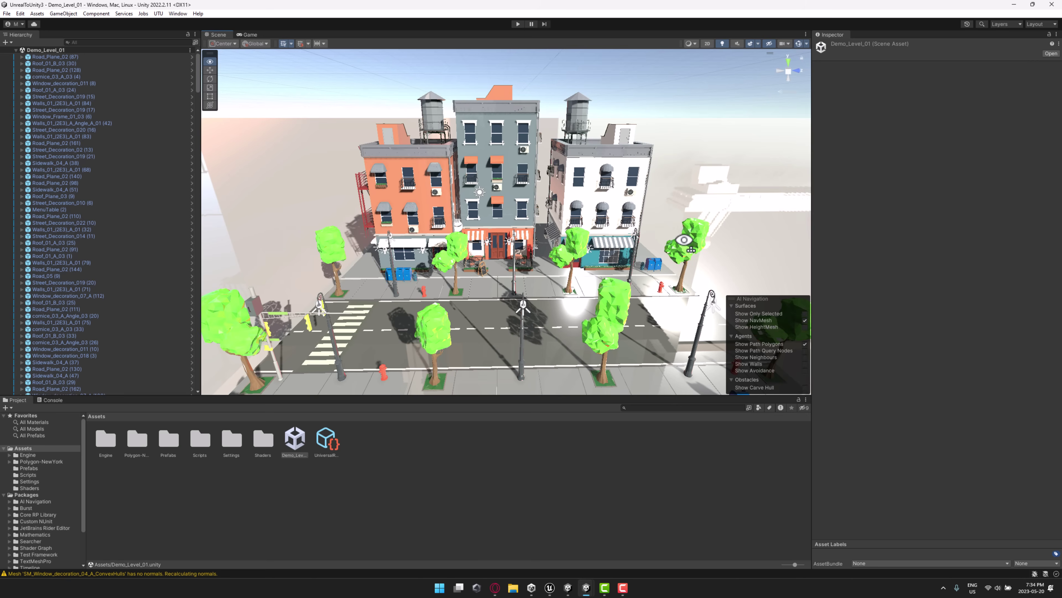
# - Compare the original level in Unreal Editor with the exported Unity scene, examining the buildings, trees and street
pyautogui.click(550, 588)
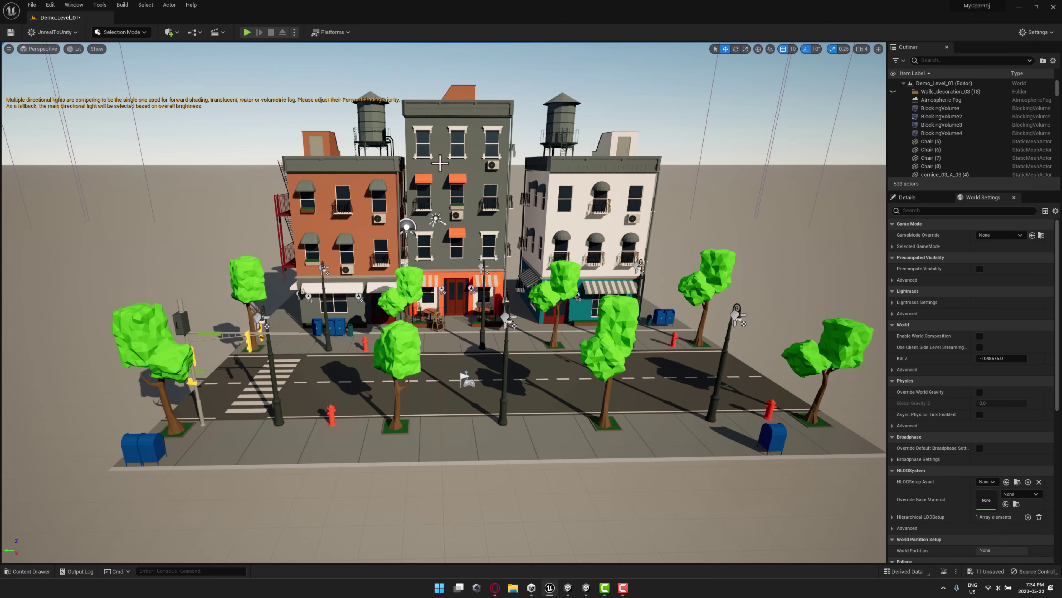
pyautogui.hotkey('alt', 'Tab')
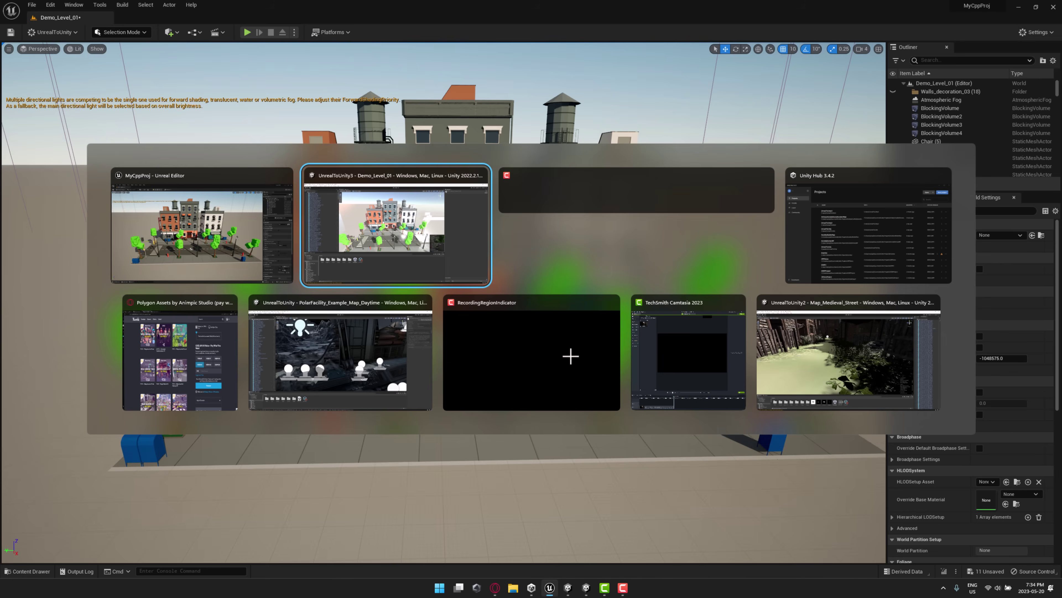
pyautogui.hotkey('alt', 'Tab')
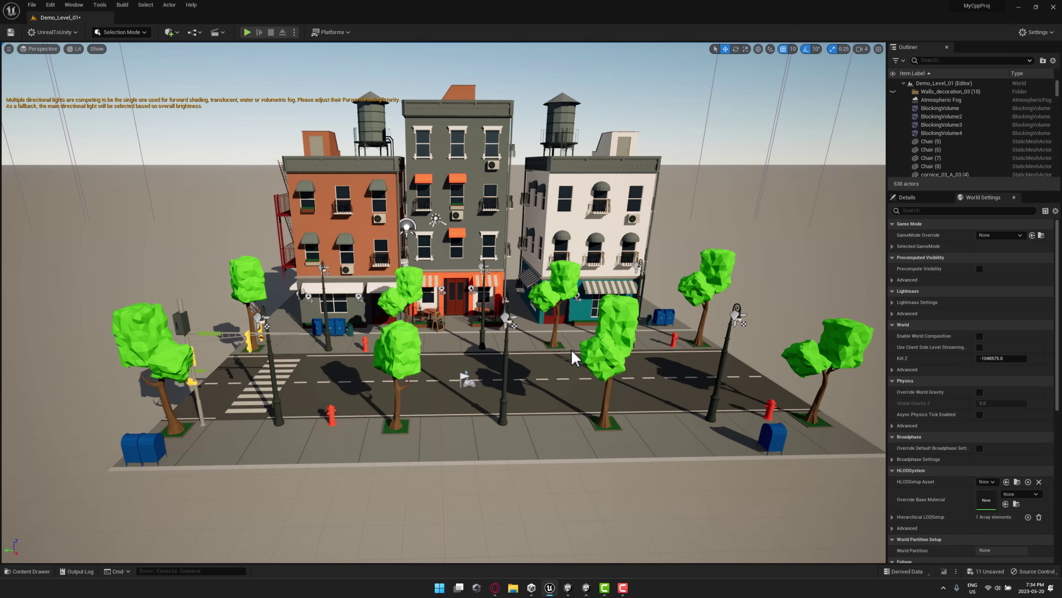
pyautogui.hotkey('alt', 'Tab')
pyautogui.hotkey('alt', 'Tab')
pyautogui.hotkey('alt', 'Tab')
pyautogui.scroll(6, 556, 339)
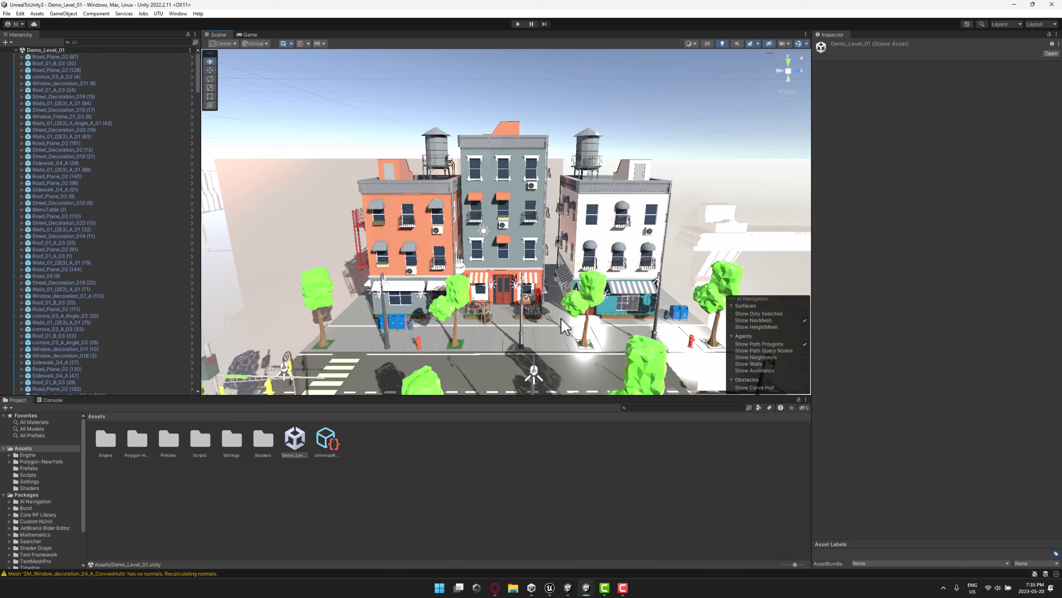
pyautogui.scroll(-5, 565, 326)
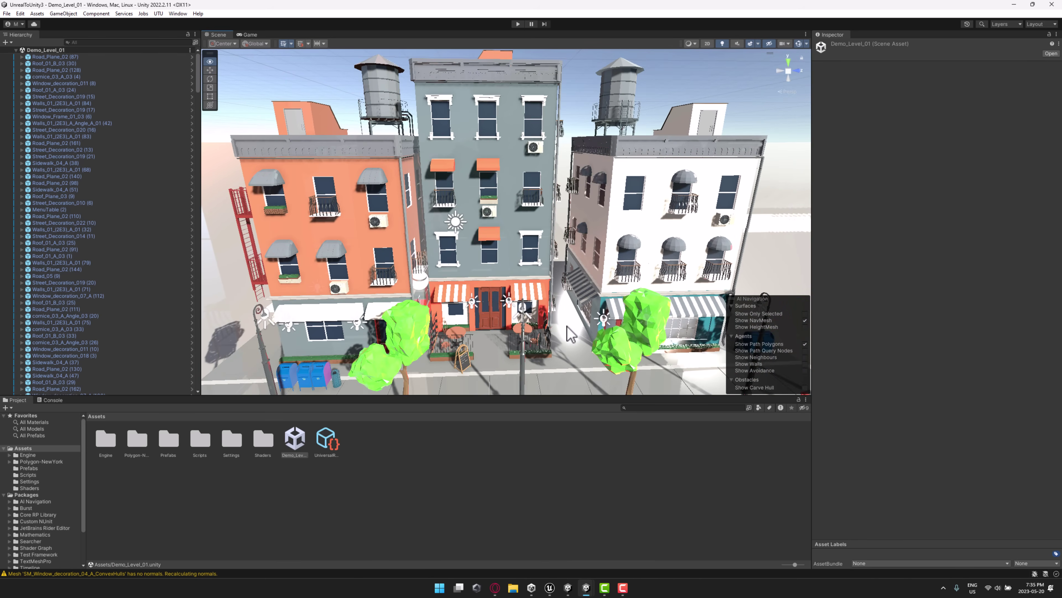
pyautogui.scroll(-5, 568, 335)
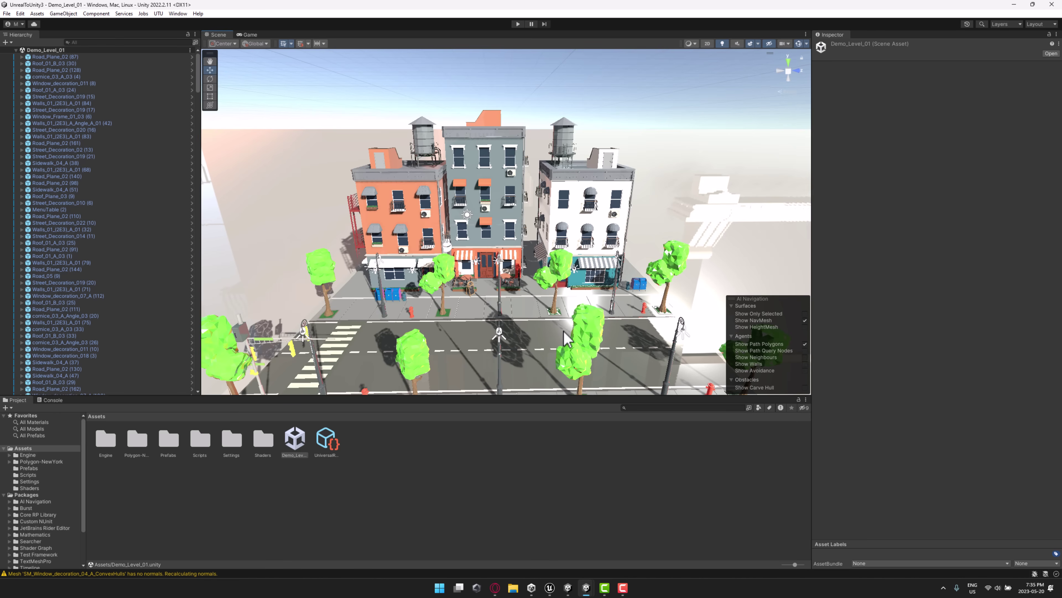
# - Switch to the UnrealToUnity project in Unity, close the Package Manager, and look around the PolarFacility_Example_Map_Daytime scene
pyautogui.moveTo(592, 289); pyautogui.dragTo(539, 235, button='right')
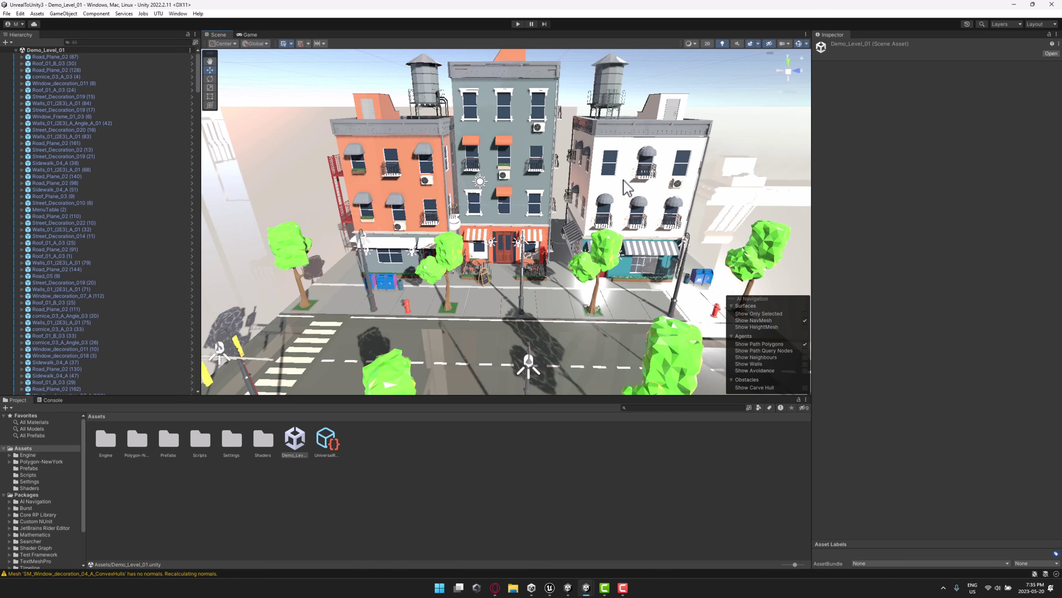
pyautogui.moveTo(568, 588)
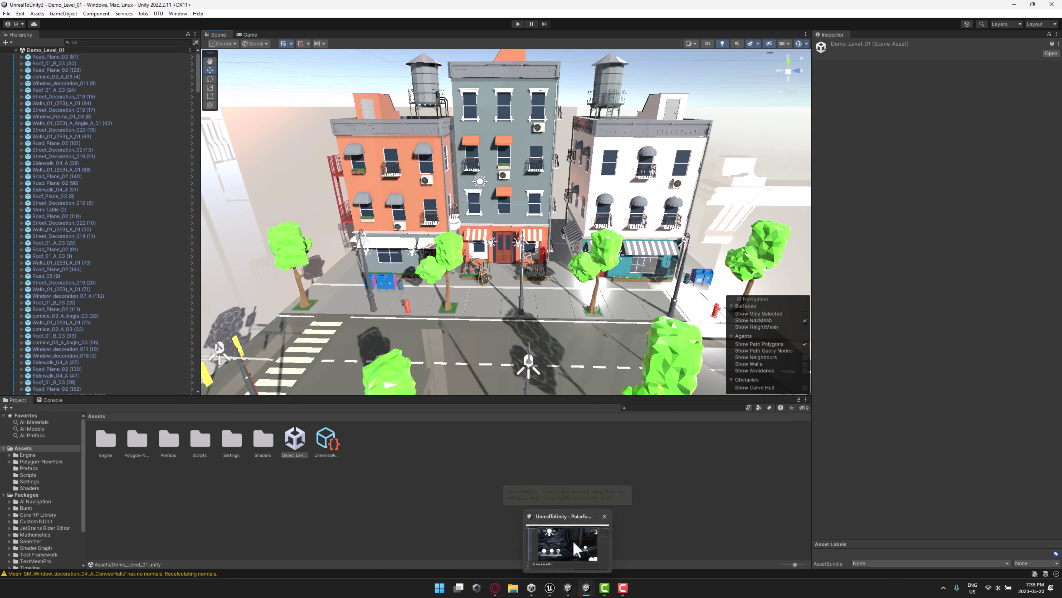
pyautogui.click(577, 550)
pyautogui.moveTo(563, 312); pyautogui.dragTo(653, 278, button='right')
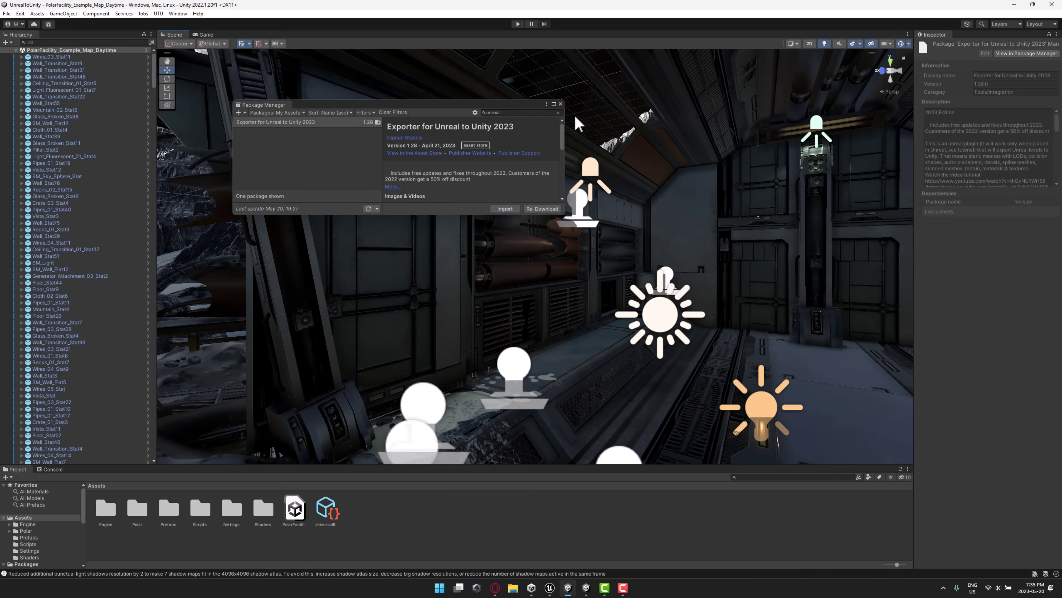
pyautogui.click(561, 104)
pyautogui.moveTo(683, 240); pyautogui.dragTo(1032, 428, button='right')
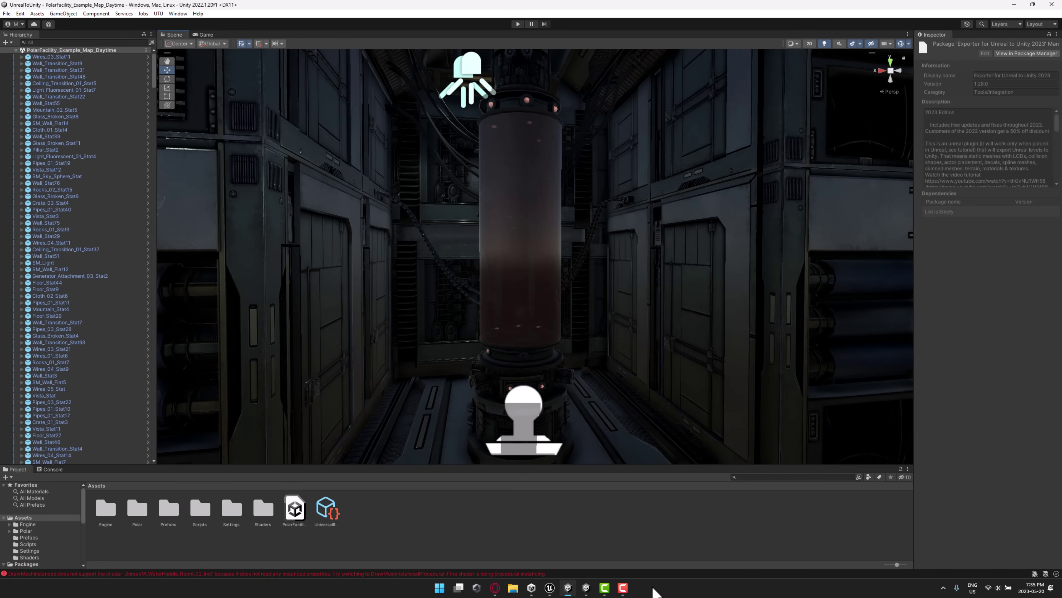
# - Look around the Map_Medieval_Street scene in the UnrealToUnity2 project, and view the May 2023 free Unreal assets article in the browser
pyautogui.moveTo(591, 588)
pyautogui.click(543, 552)
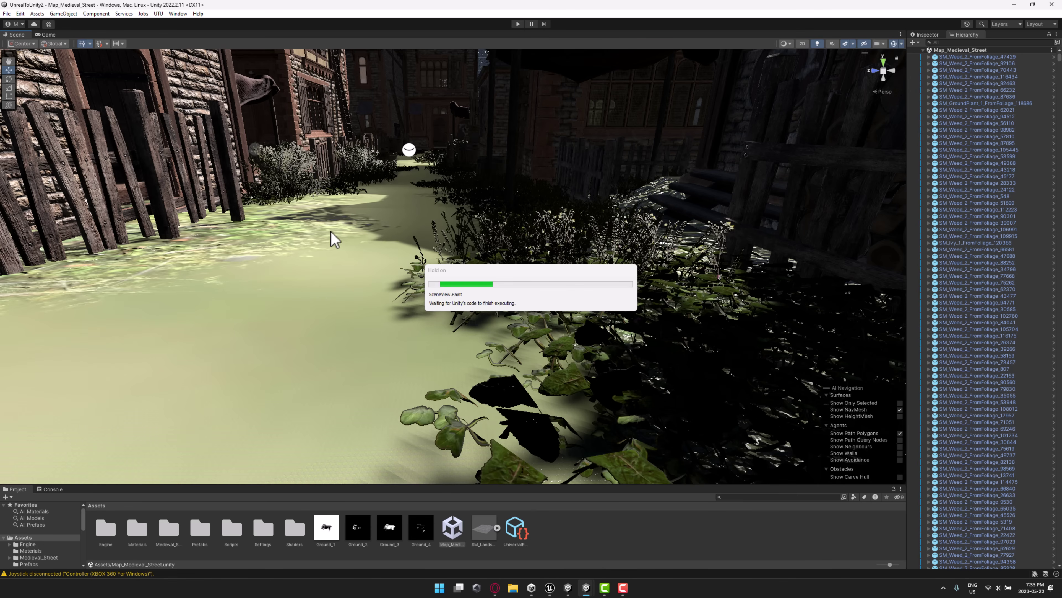
pyautogui.moveTo(588, 244); pyautogui.dragTo(615, 391, button='right')
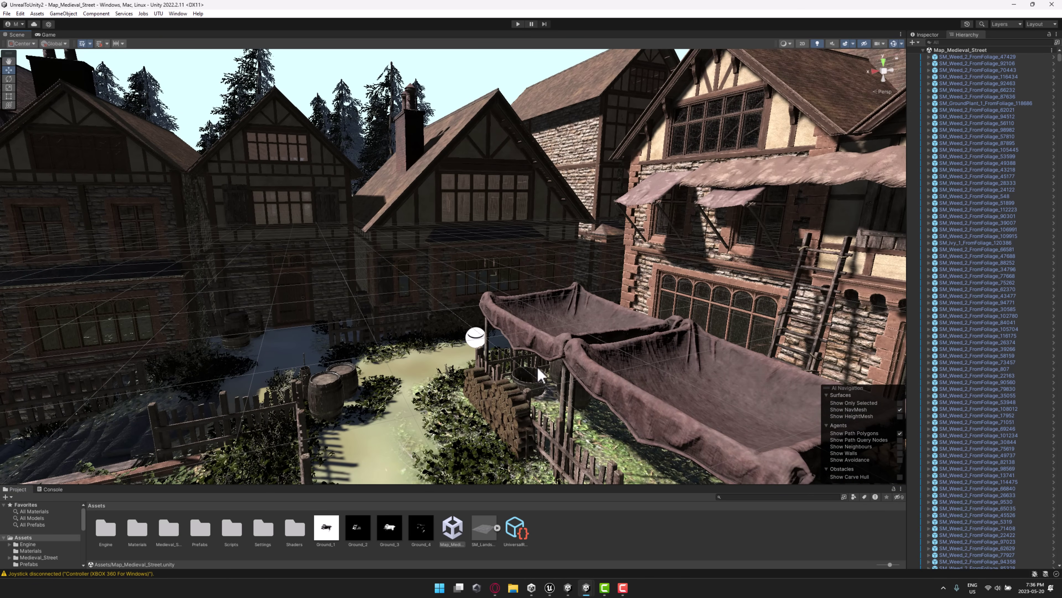
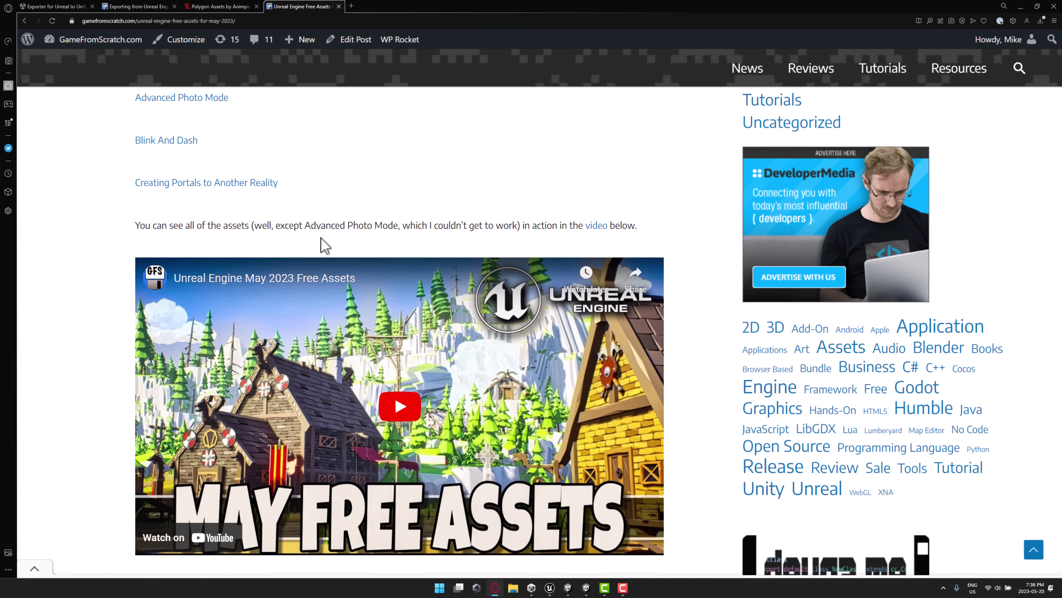
pyautogui.scroll(-1, 452, 309)
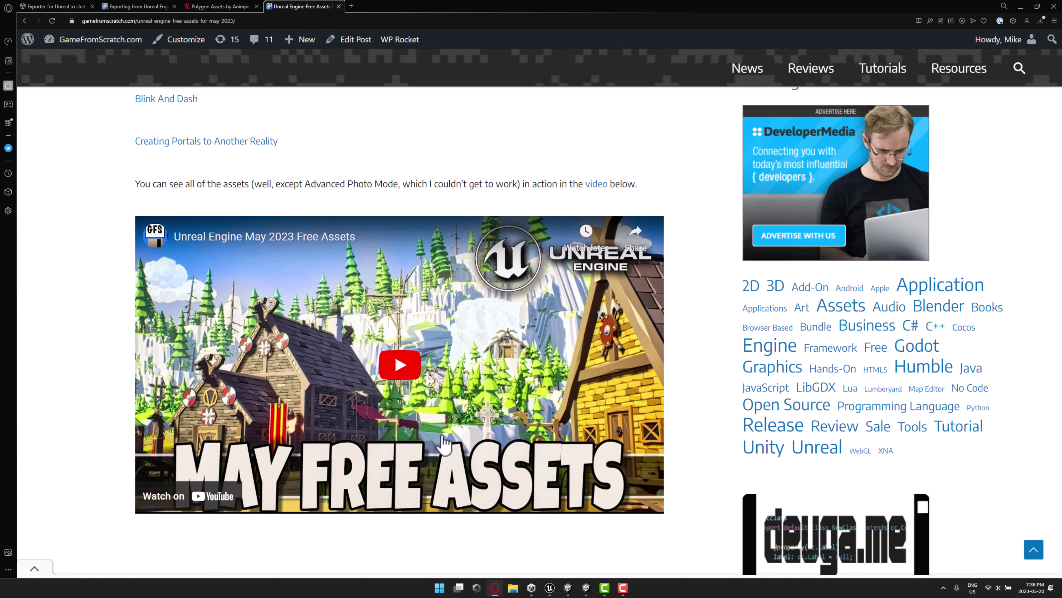
# - In the UnrealToUnity3 project in Unity, place the blue mailbox, SM_Street_Decoration_014 and SM_Pillar_01_Traffic_Lights_03 from the Prefabs folder onto the street
pyautogui.moveTo(586, 588)
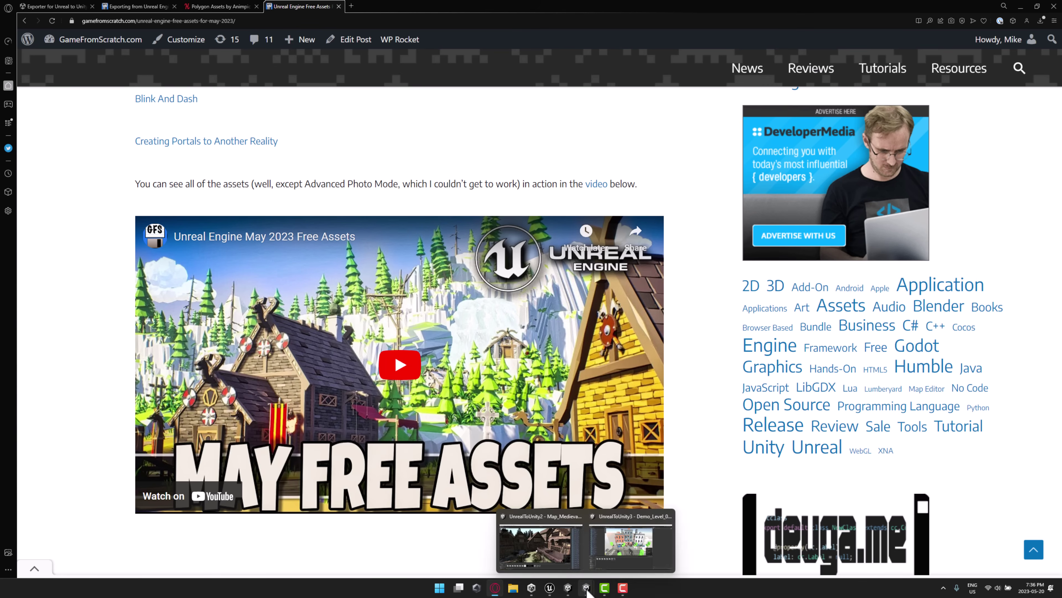
pyautogui.click(621, 539)
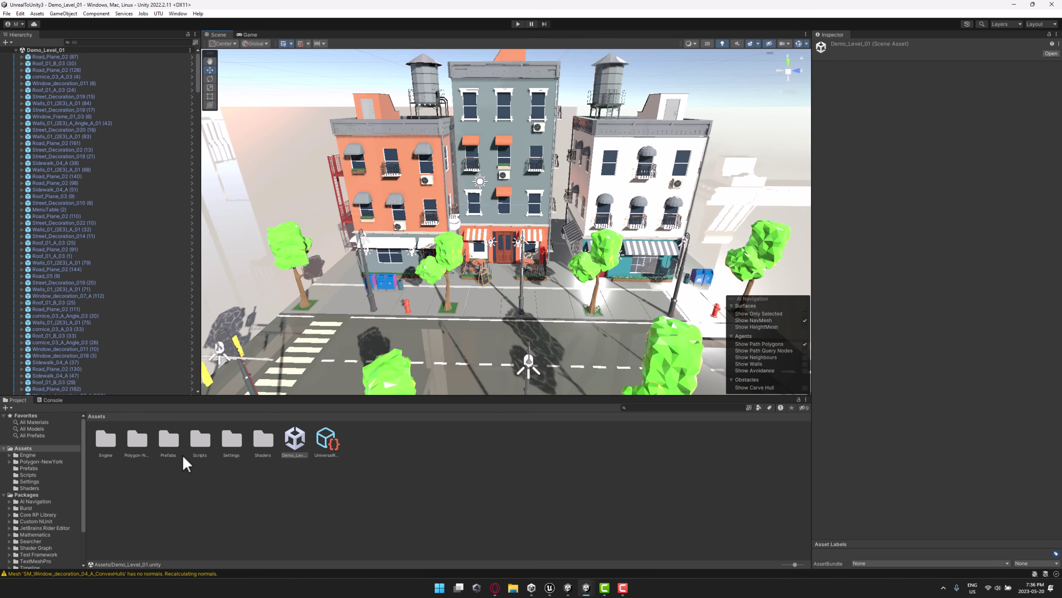
pyautogui.doubleClick(170, 439)
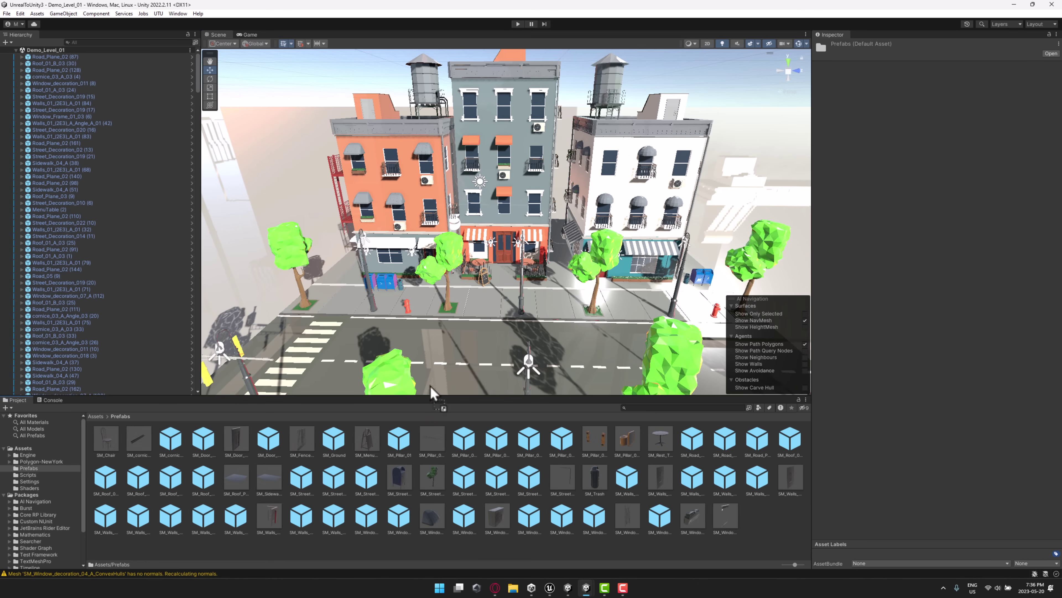
pyautogui.moveTo(430, 386); pyautogui.dragTo(439, 353)
pyautogui.moveTo(433, 477); pyautogui.dragTo(483, 350)
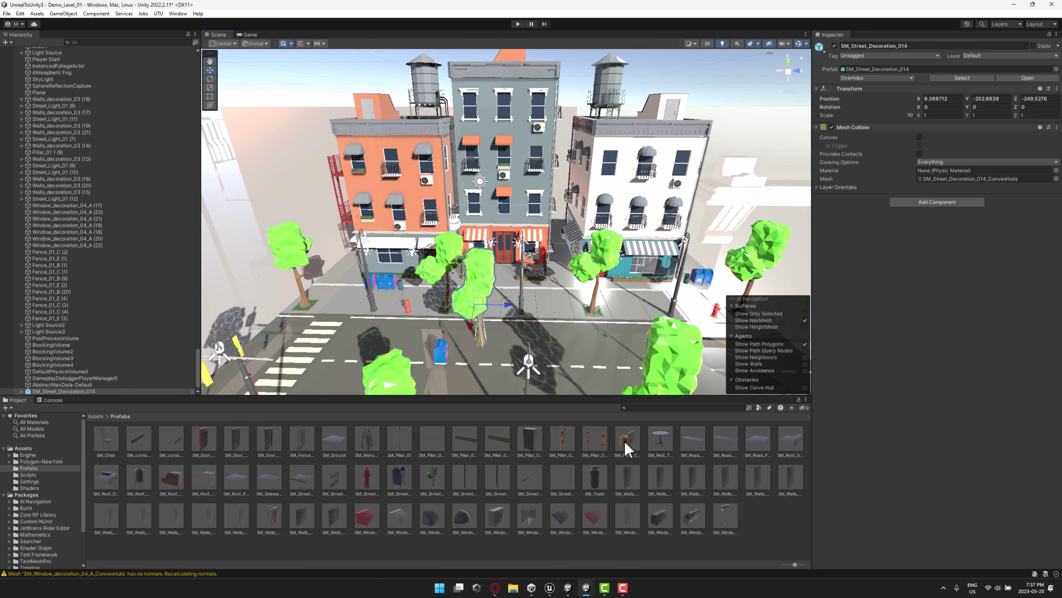
pyautogui.moveTo(628, 446); pyautogui.dragTo(584, 316)
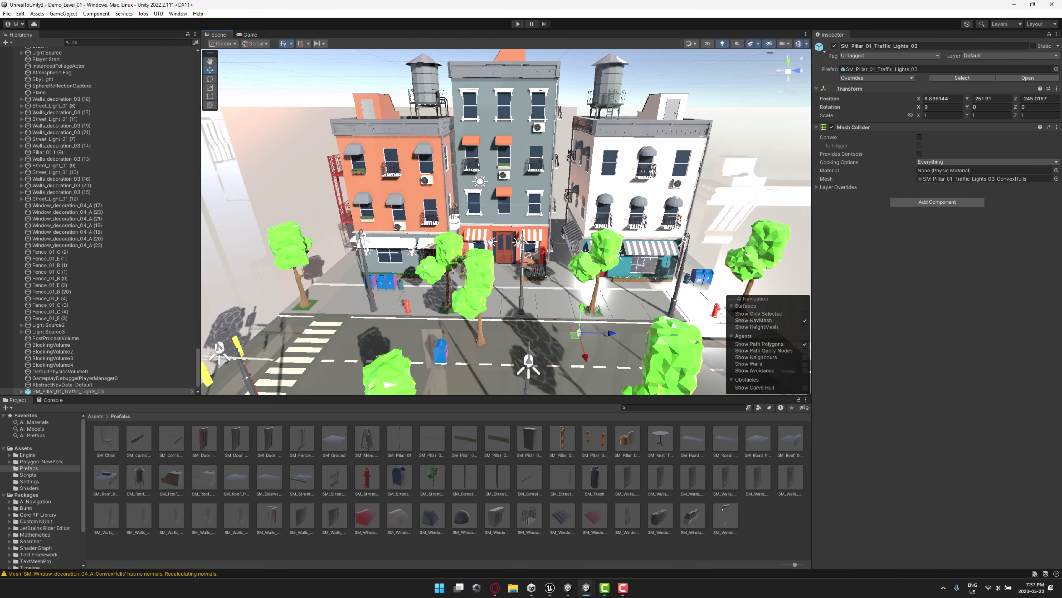
# - Switch to the browser and review the Exporter for Unreal to Unity 2023 store page and the Polygon Assets Humble Bundle page
pyautogui.click(495, 588)
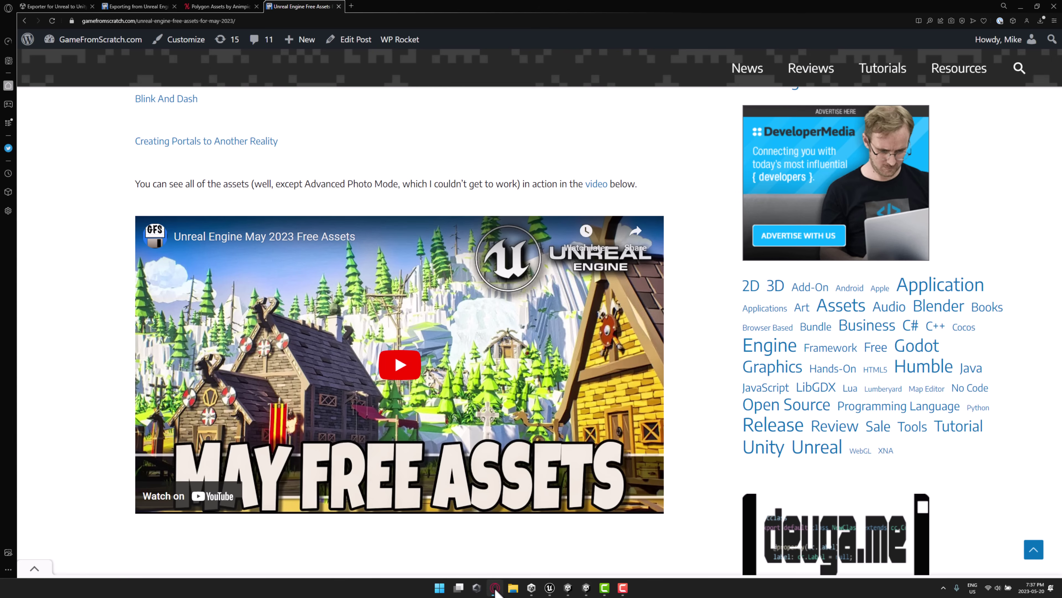
pyautogui.click(69, 6)
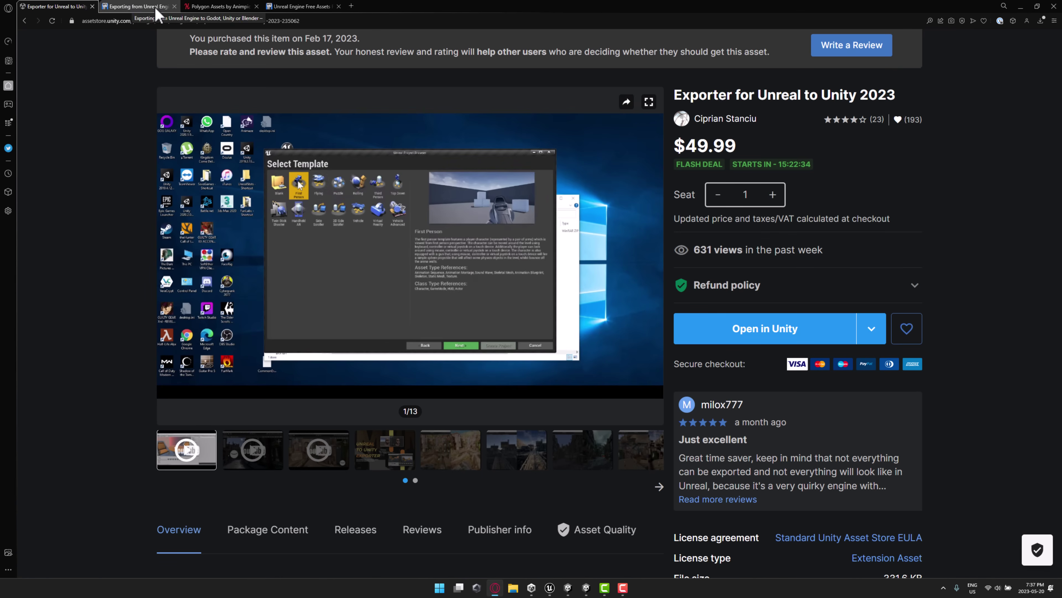
pyautogui.click(217, 6)
pyautogui.scroll(5, 559, 310)
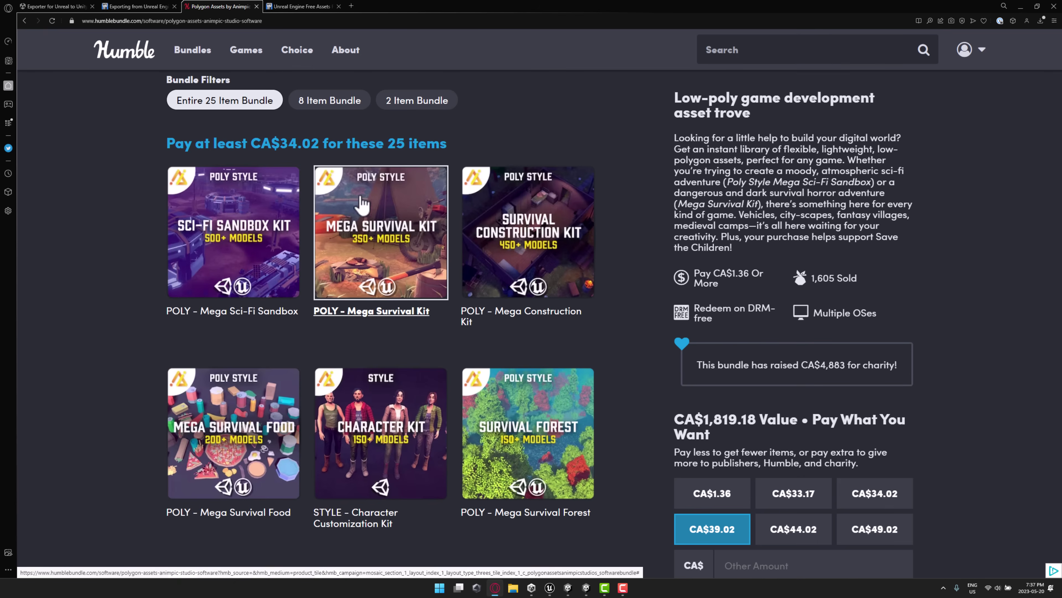
# - Review the article on exporting from Unreal Engine to Godot, Unity or Blender, and view the exporter store page's fifth gallery image
pyautogui.click(138, 6)
pyautogui.scroll(2, 562, 327)
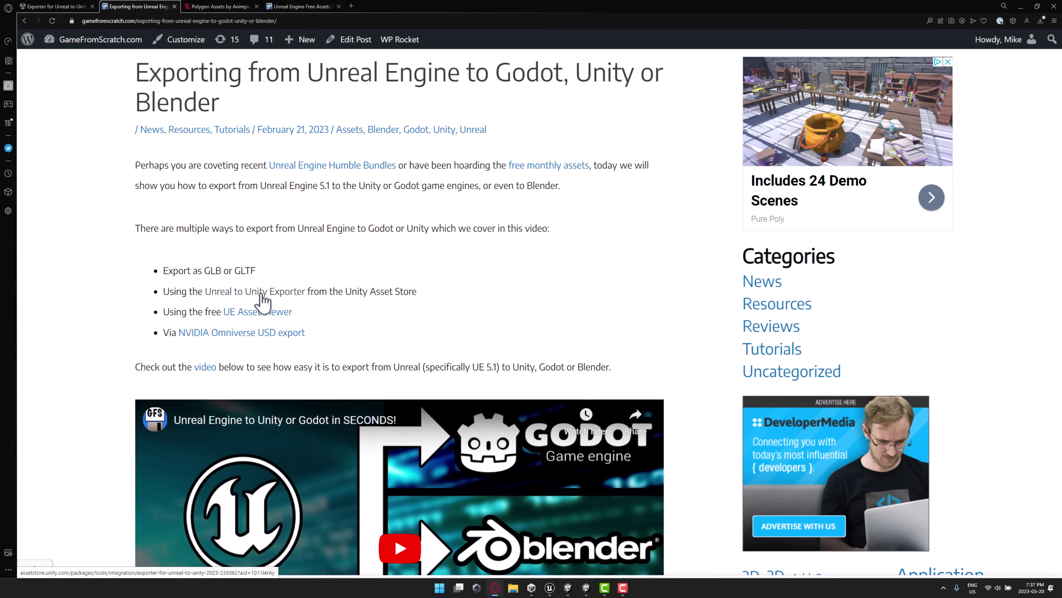
pyautogui.click(54, 6)
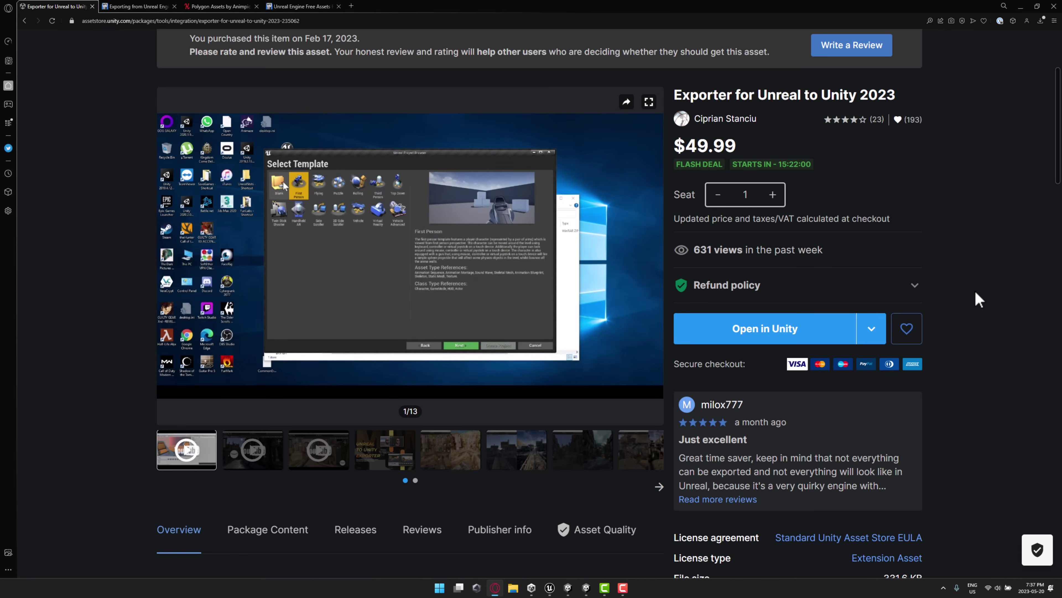
pyautogui.click(435, 464)
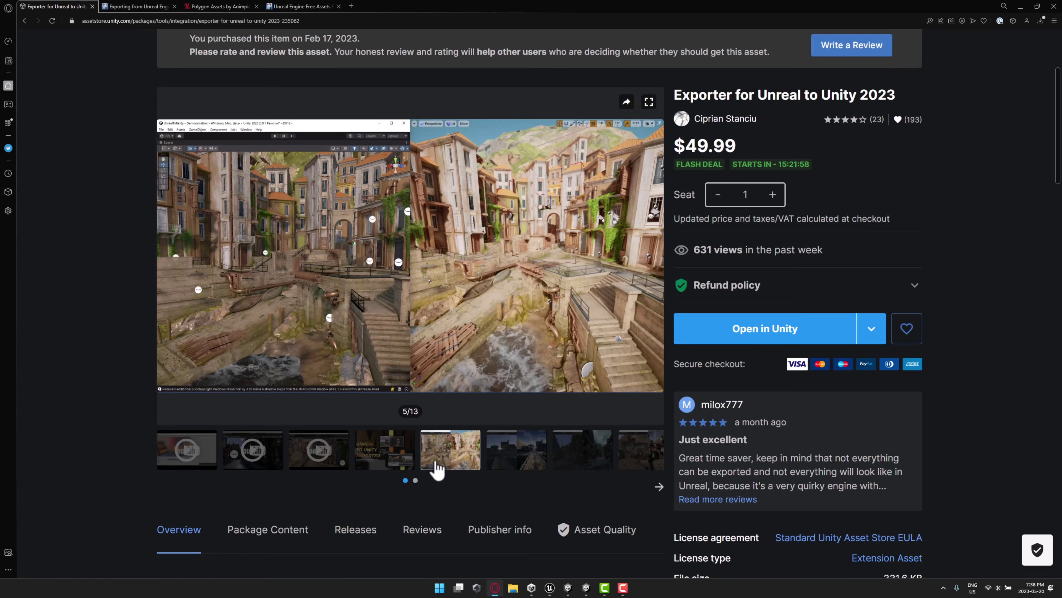